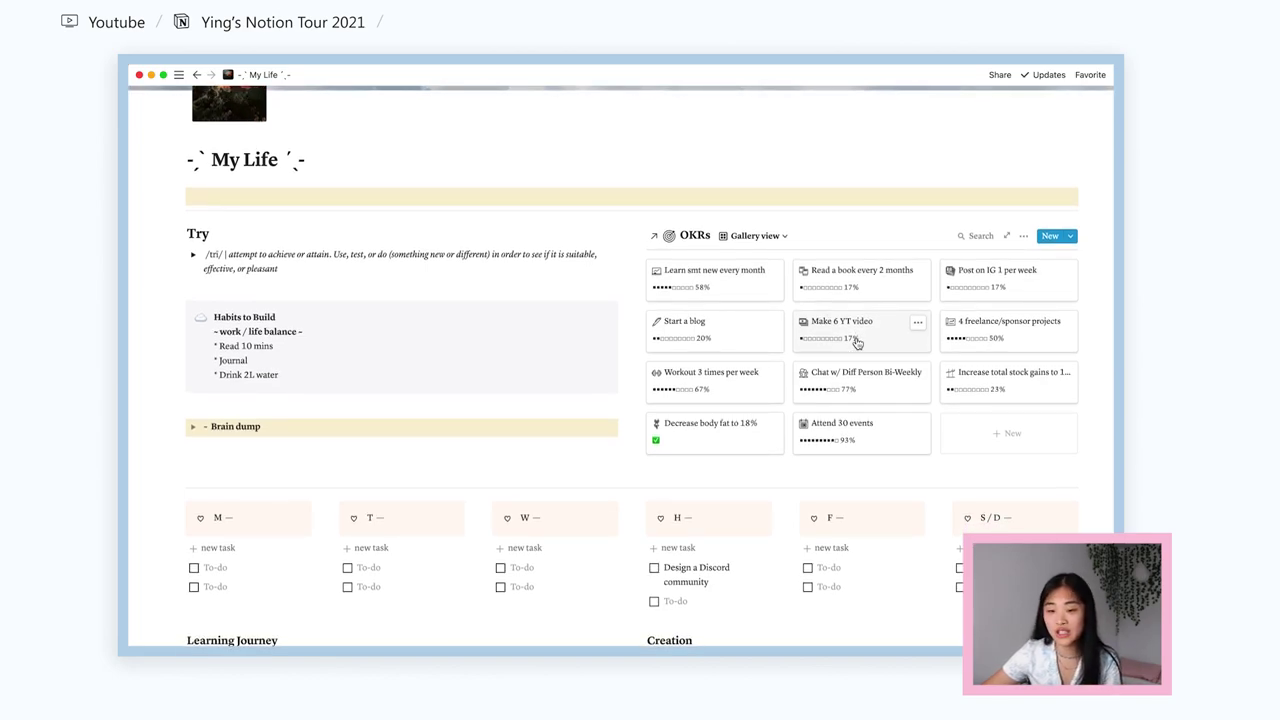
Expand and collapse the Try definition and Brain dump toggles on the My Life page to view their contents
click(193, 256)
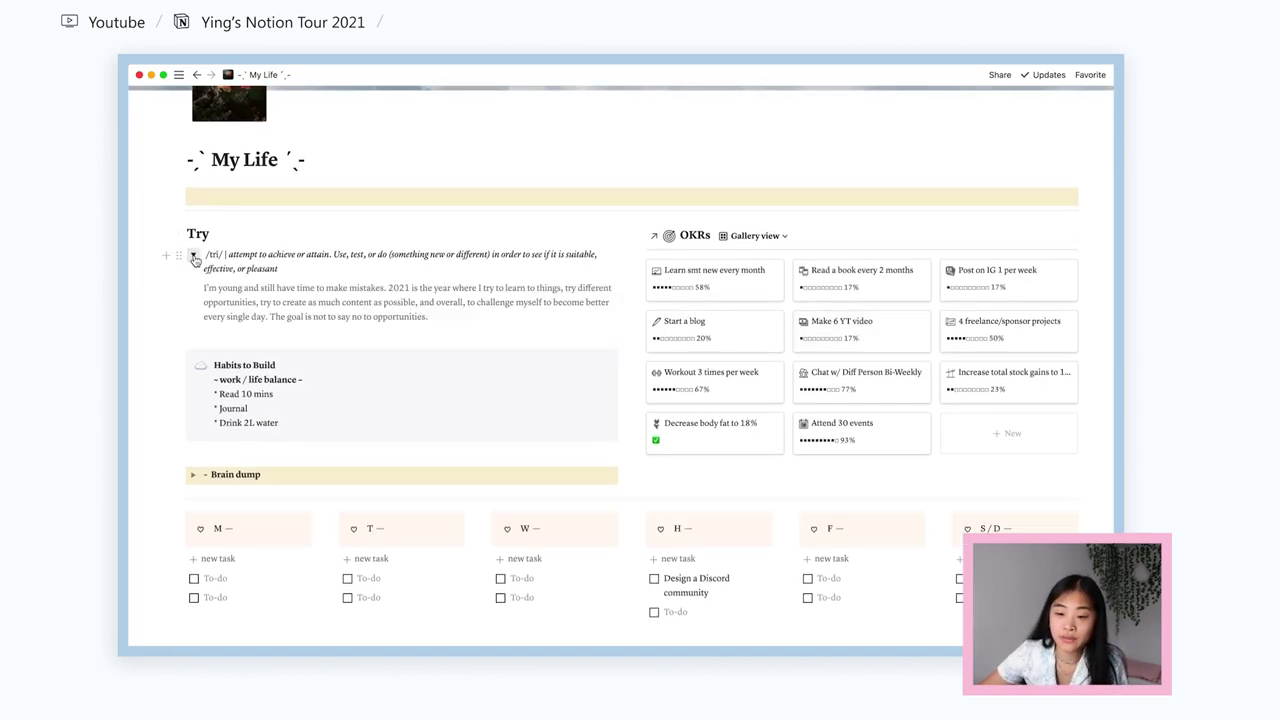
click(193, 256)
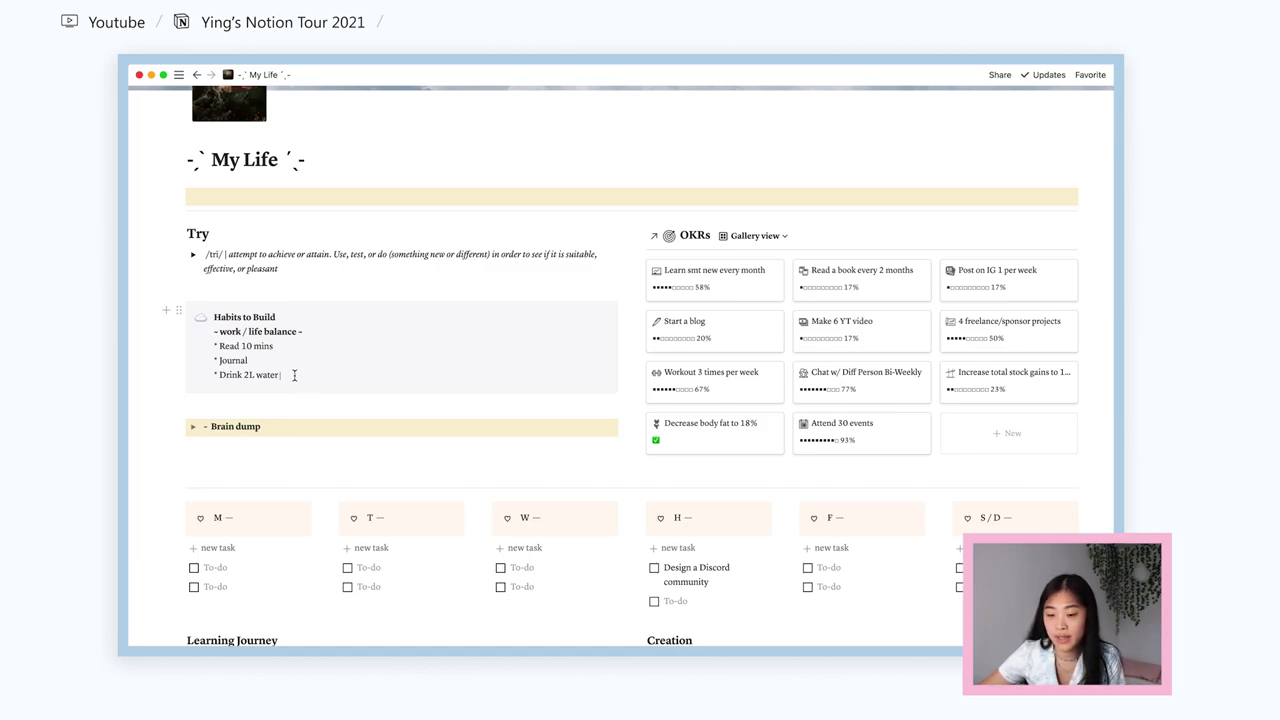
scroll(294, 375, down, 2)
click(191, 334)
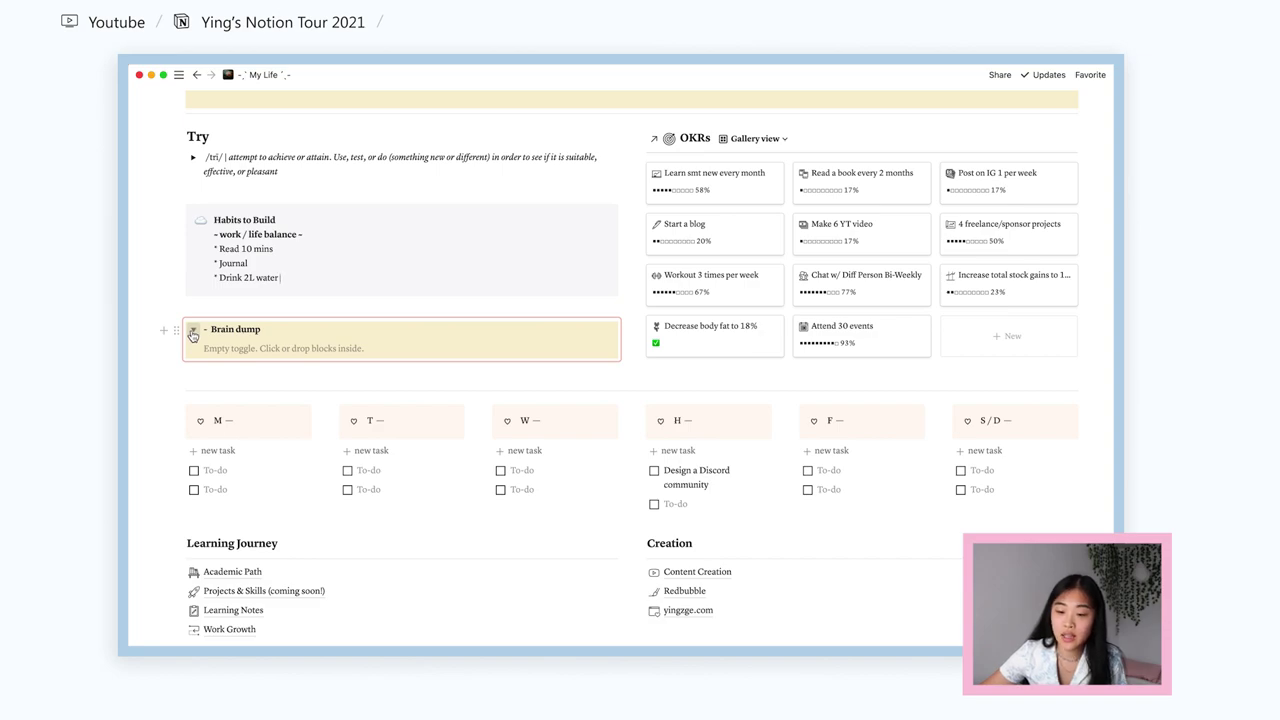
click(193, 334)
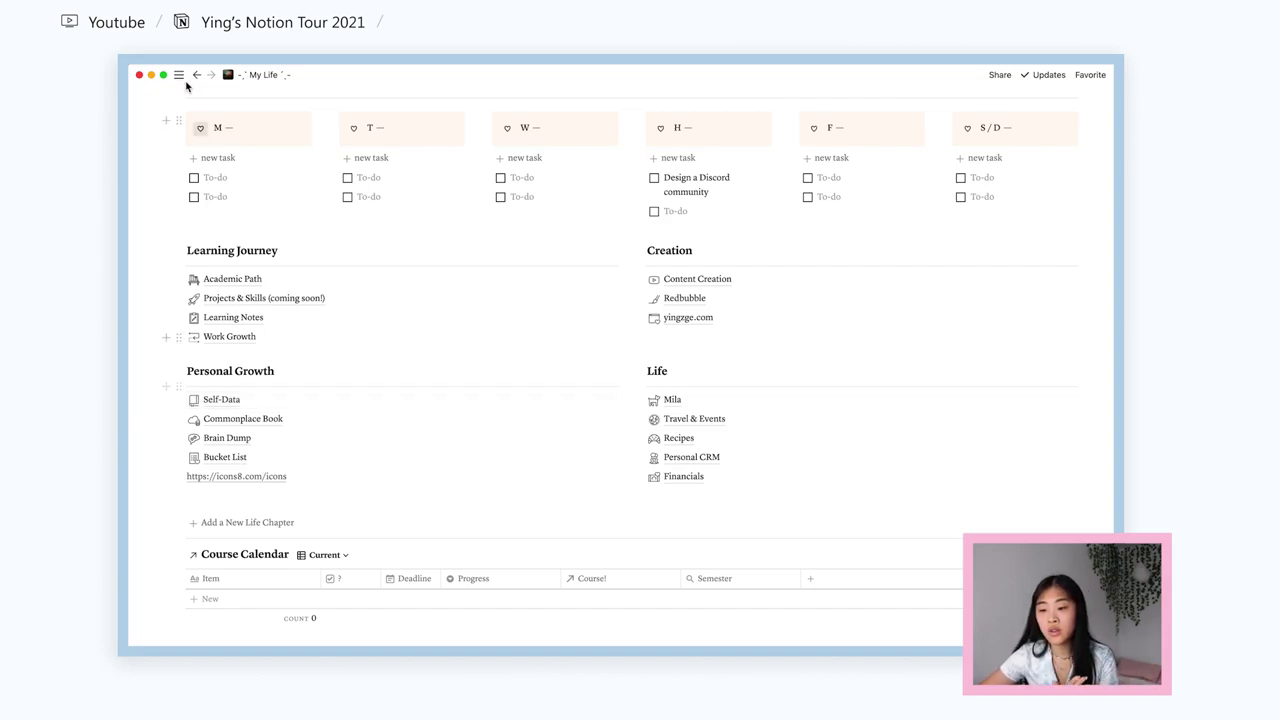
Try adding a section with the Add a New Life Chapter template on the My Life page and undo the insertion
mouse_move(181, 77)
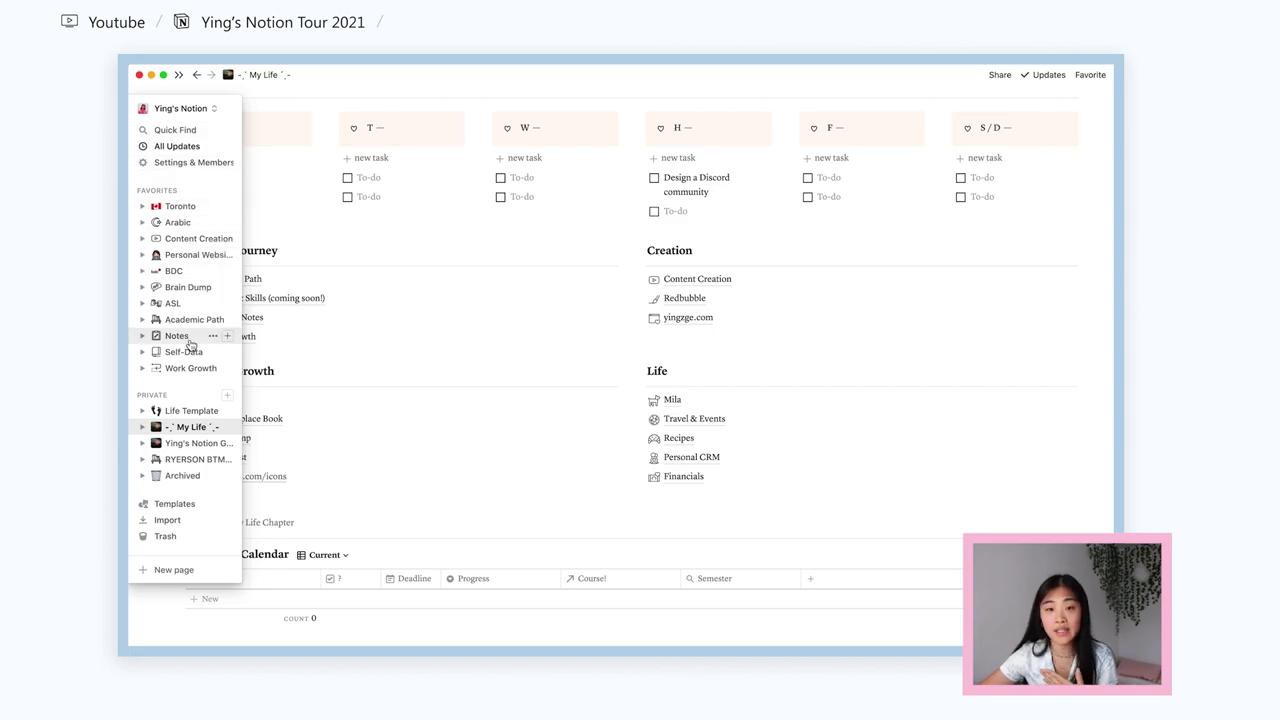
scroll(366, 289, down, 3)
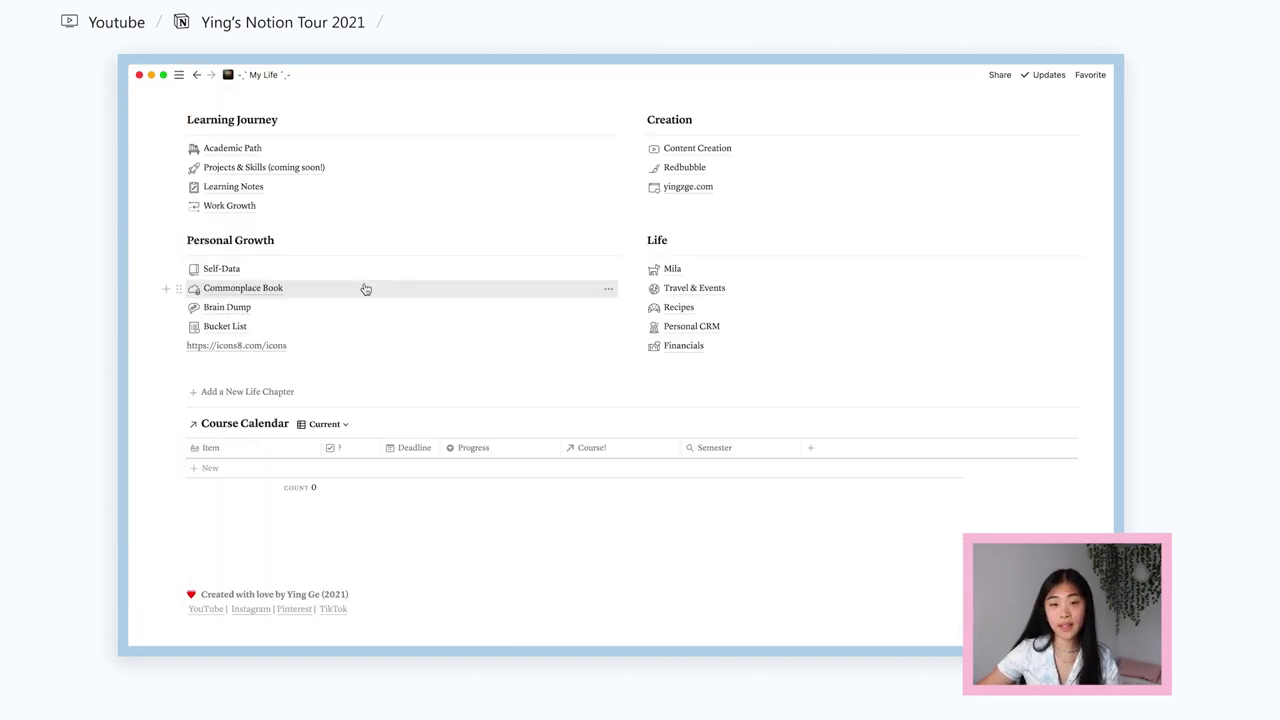
click(284, 396)
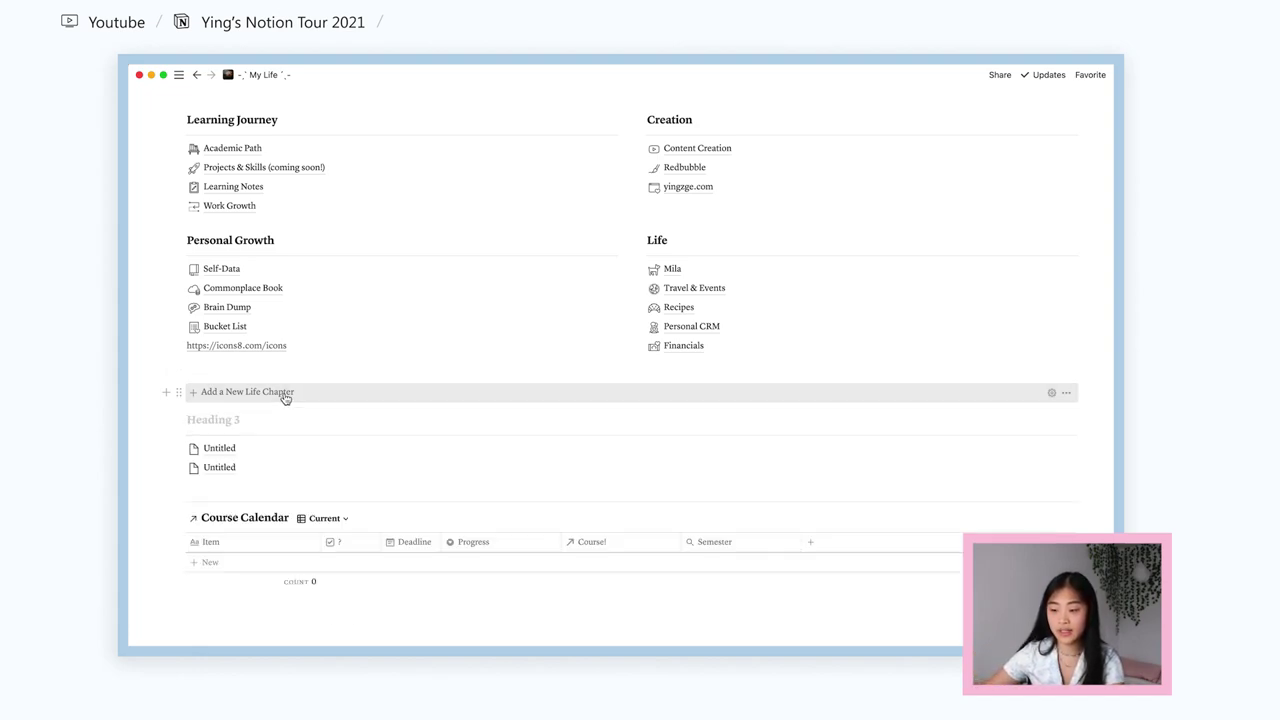
key(super+z)
Open the Academic Path page and view the list of pages that share its synced Brain dump block
scroll(383, 503, down, 1)
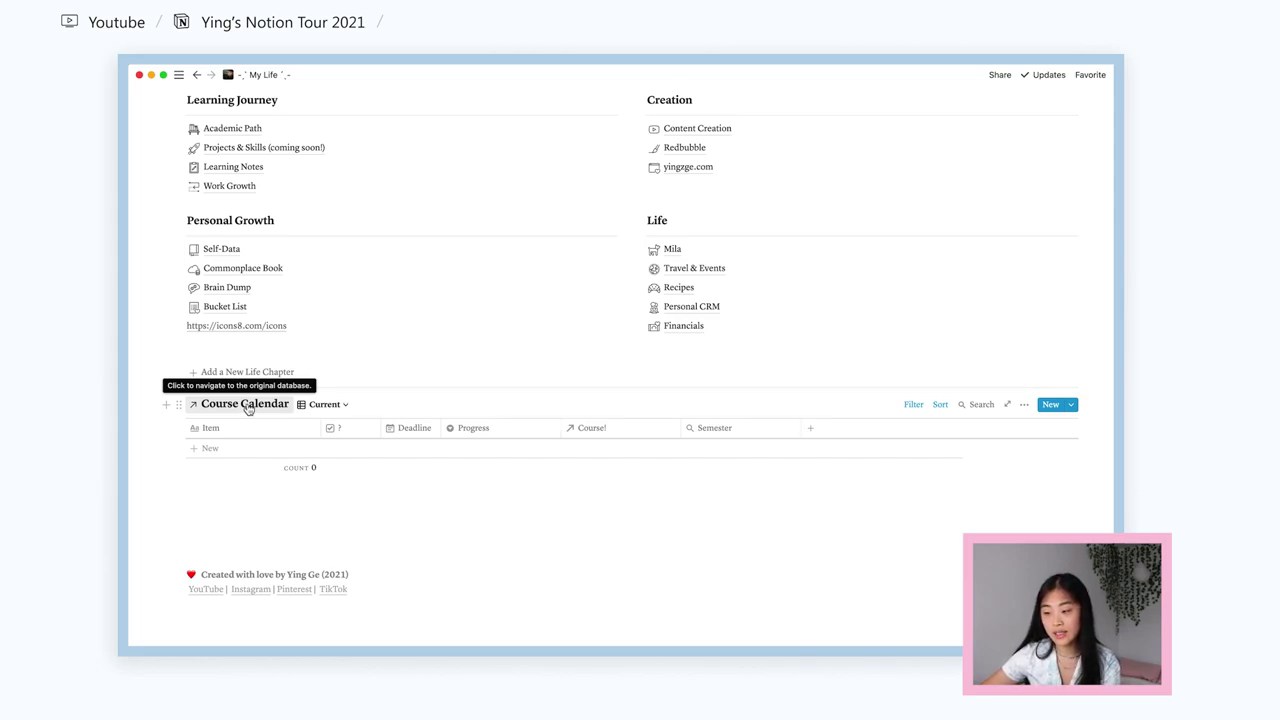
click(232, 128)
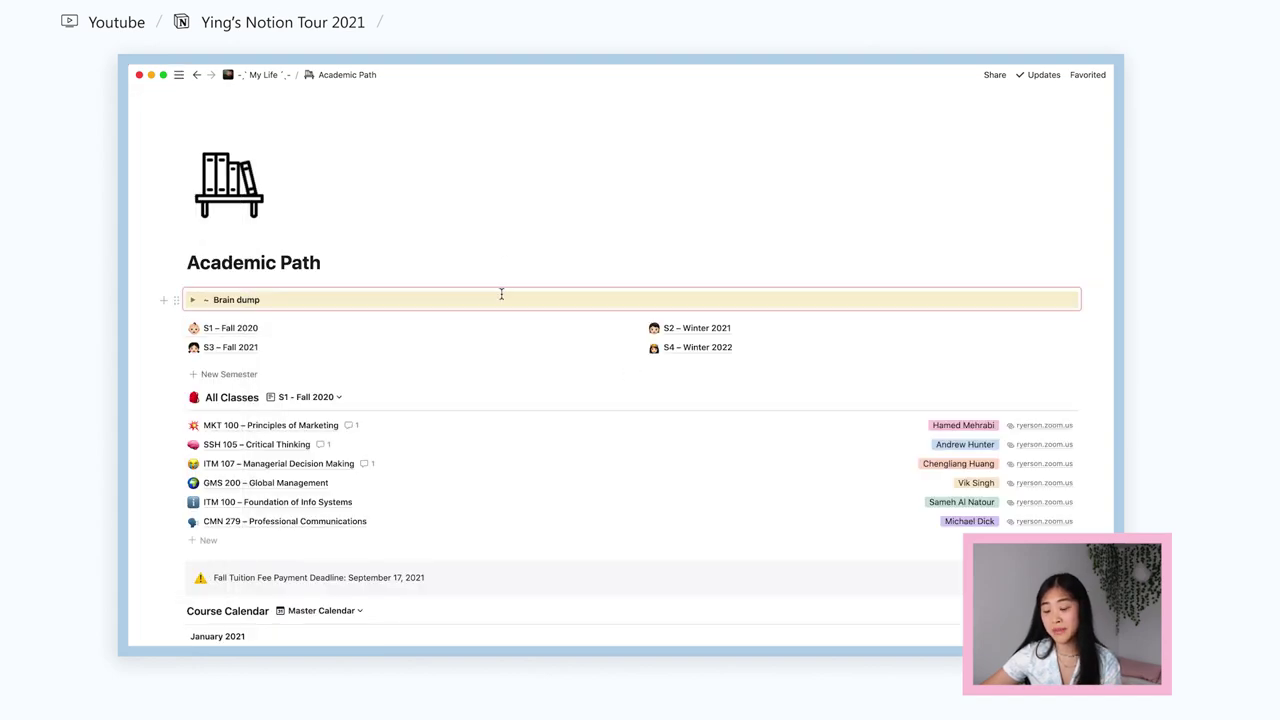
click(195, 303)
click(862, 298)
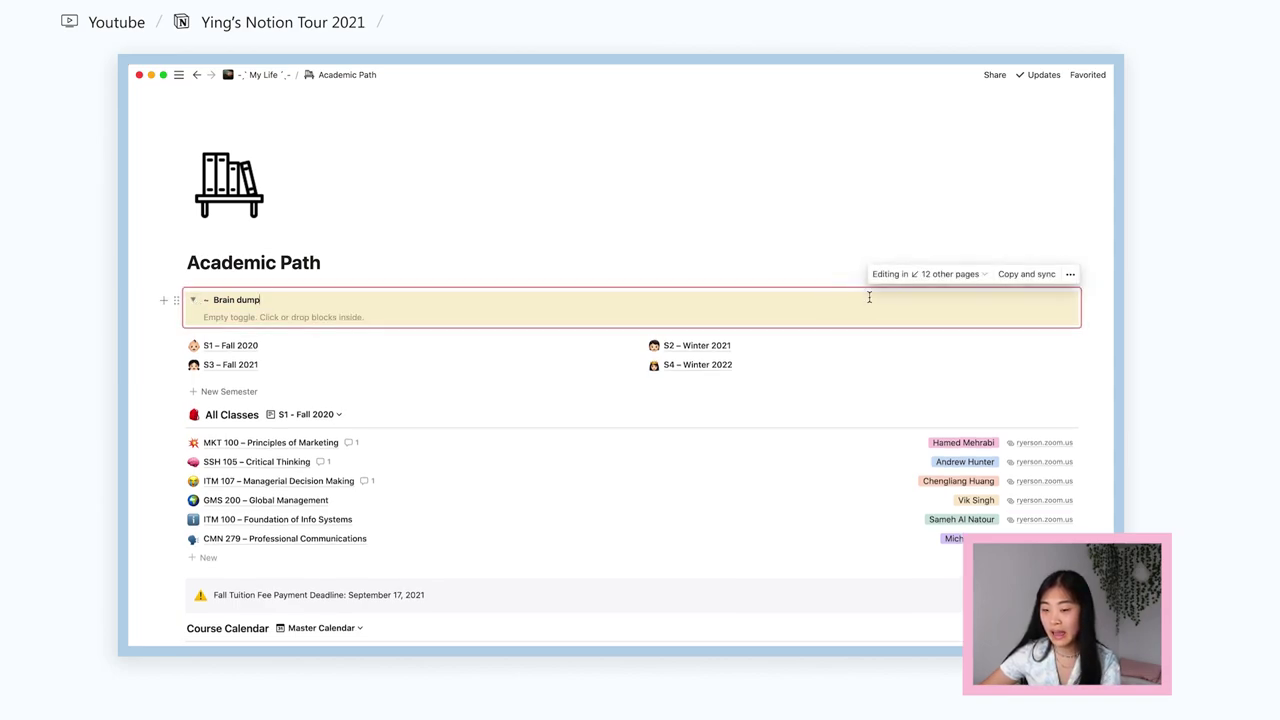
click(937, 275)
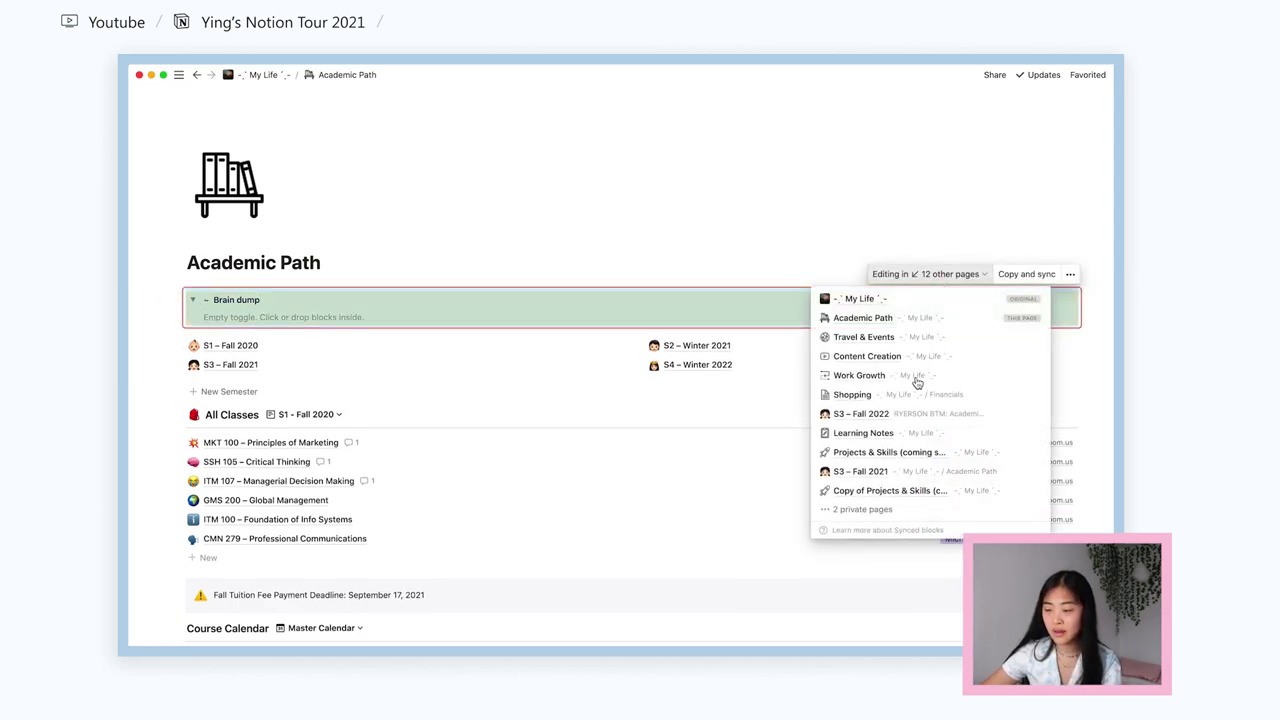
click(388, 316)
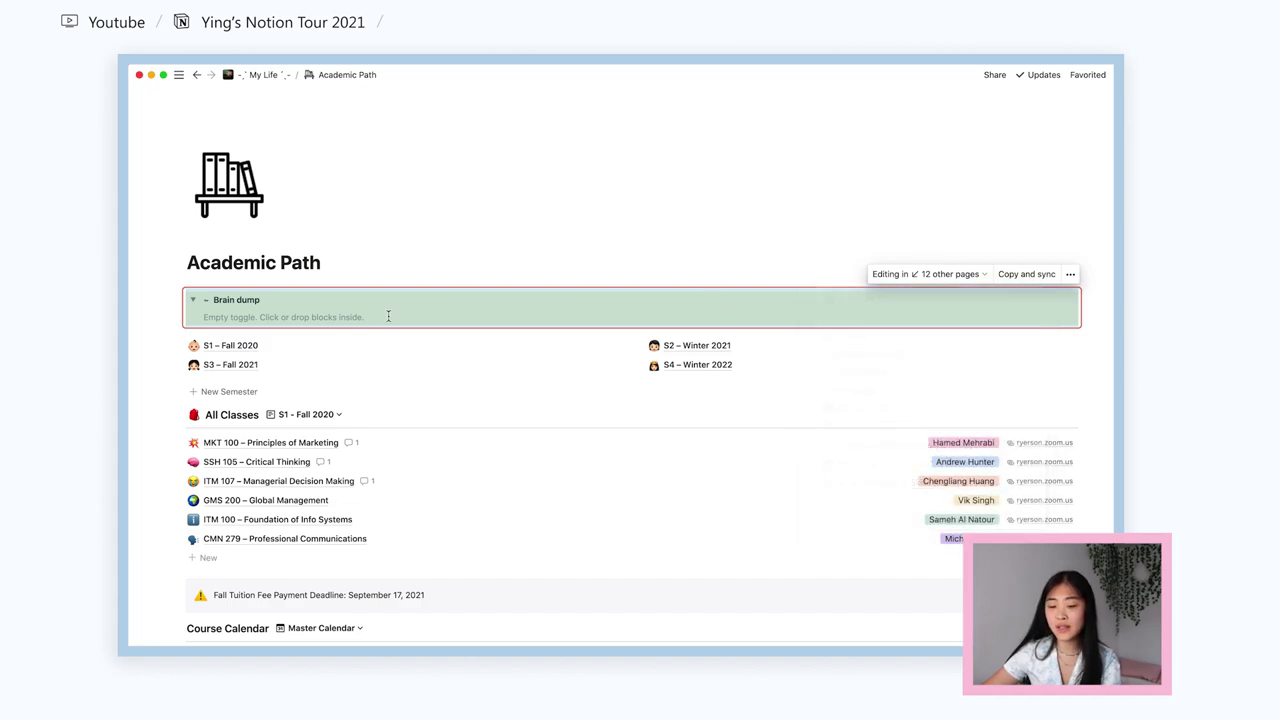
click(195, 301)
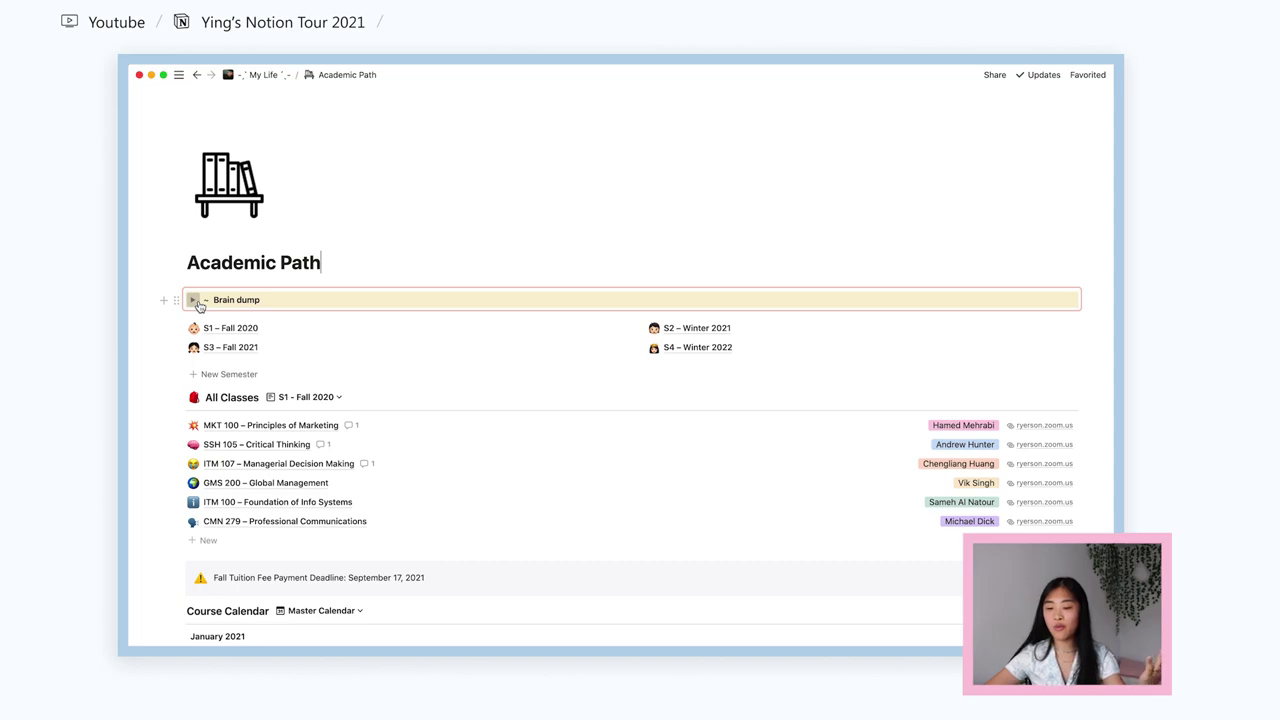
Add a "Programming assignment" bullet inside the Brain dump toggle on the Academic Path page
click(193, 300)
click(262, 317)
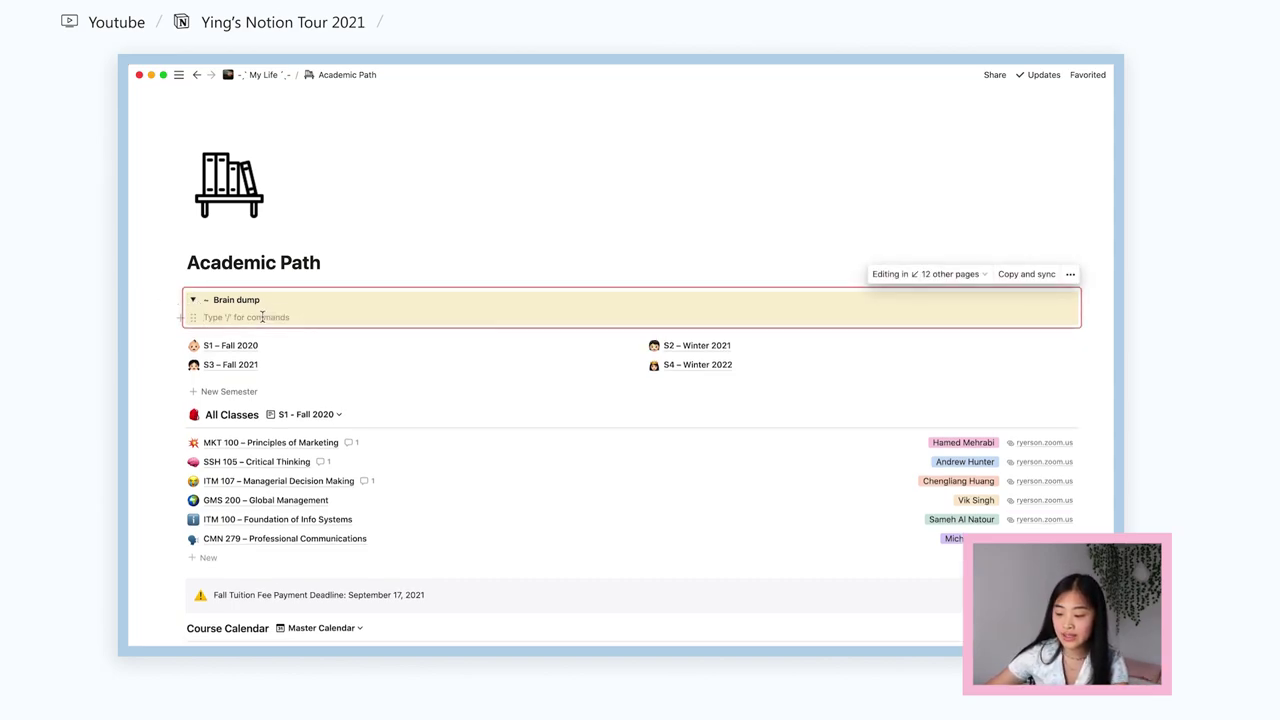
text(-)
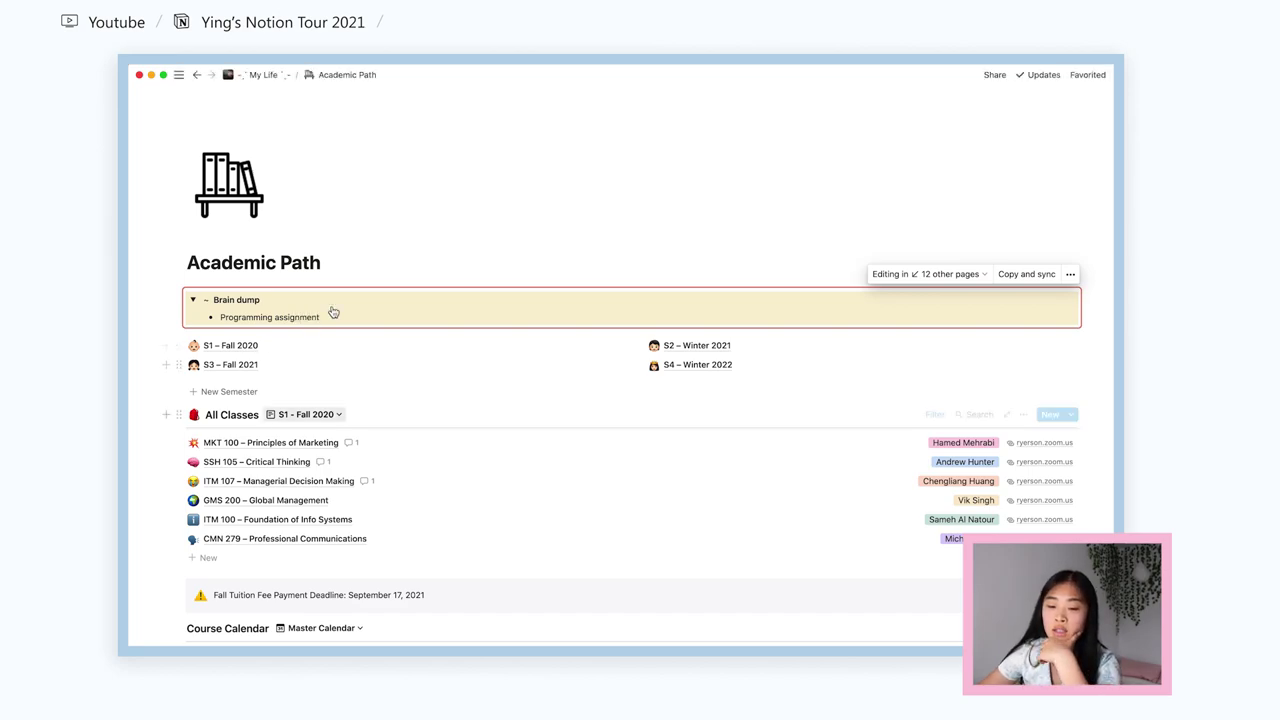
Return to the My Life page and try to move the "Programming assignment" bullet from Brain dump into the T column
click(265, 76)
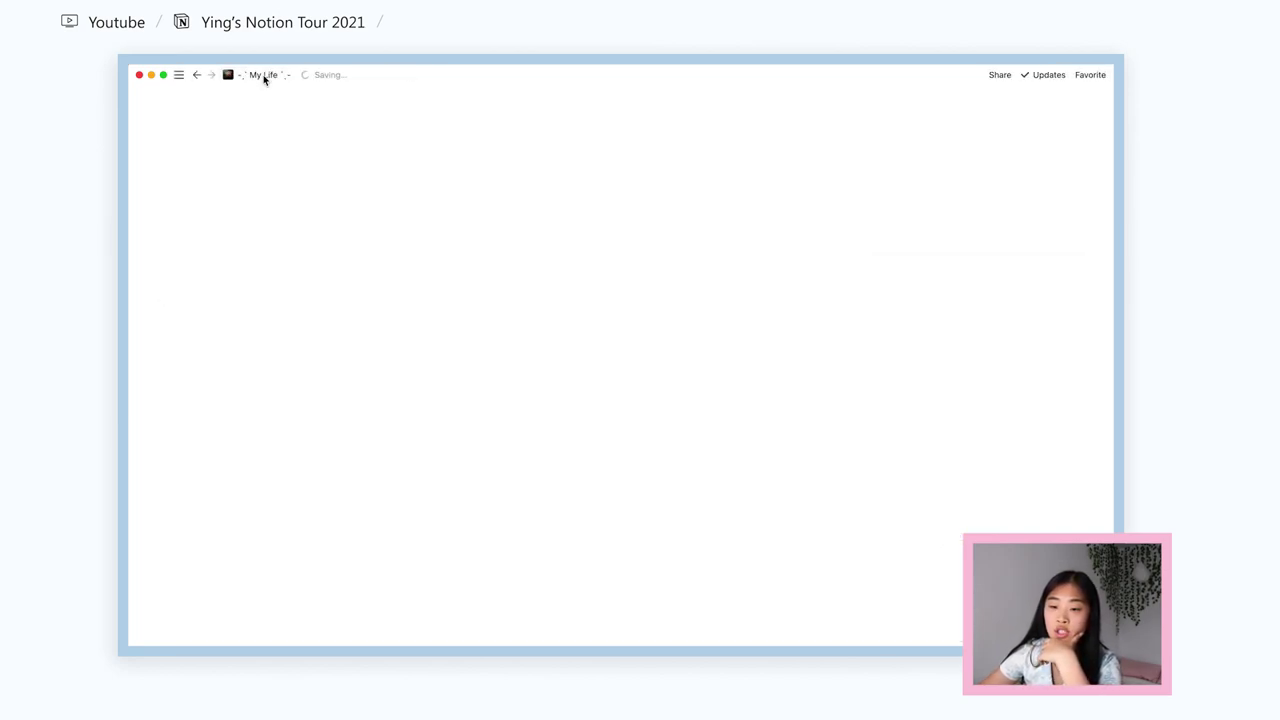
scroll(530, 437, down, 5)
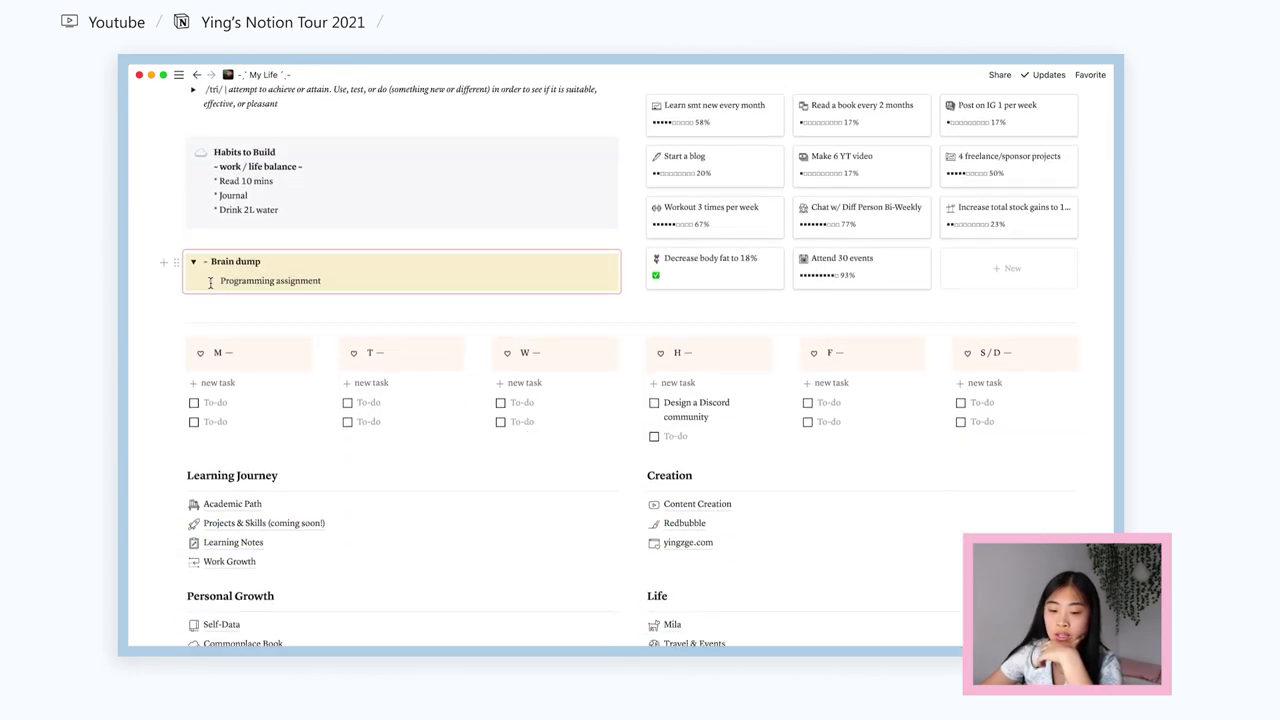
click(198, 282)
drag(220, 281, 352, 404)
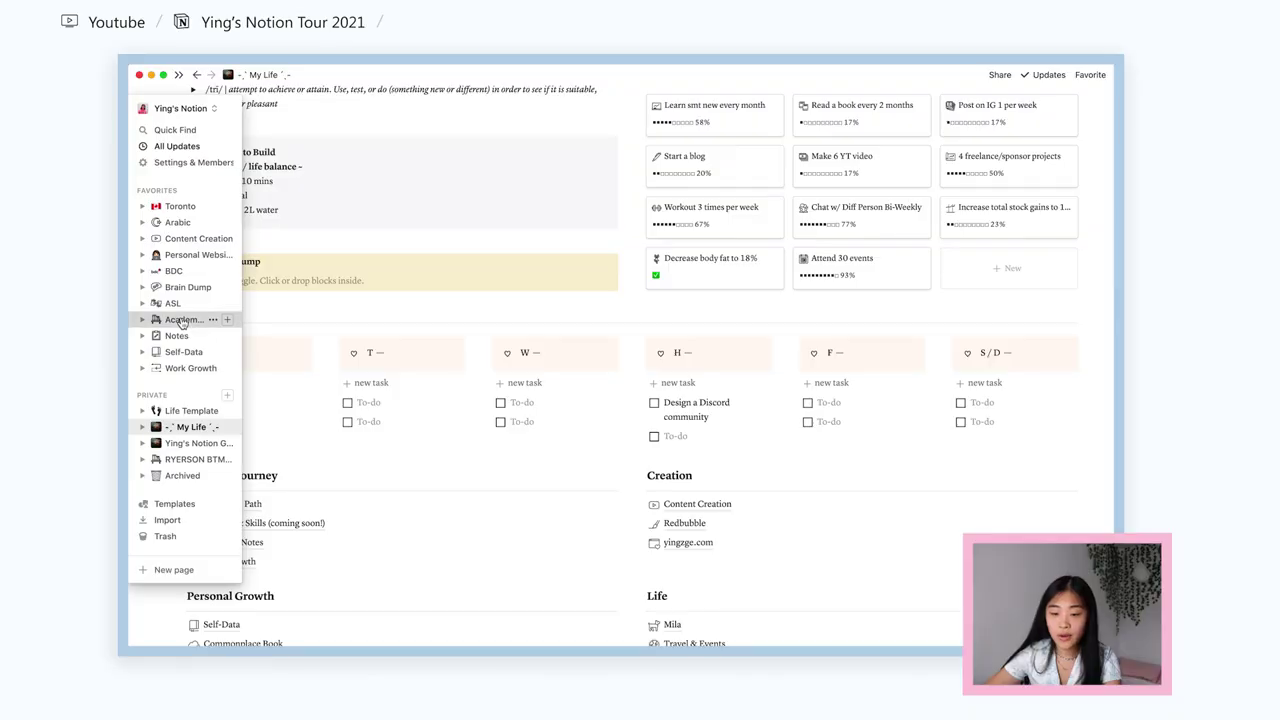
Open the Academic Path page and display the All Classes database in its All + GPA view
click(181, 320)
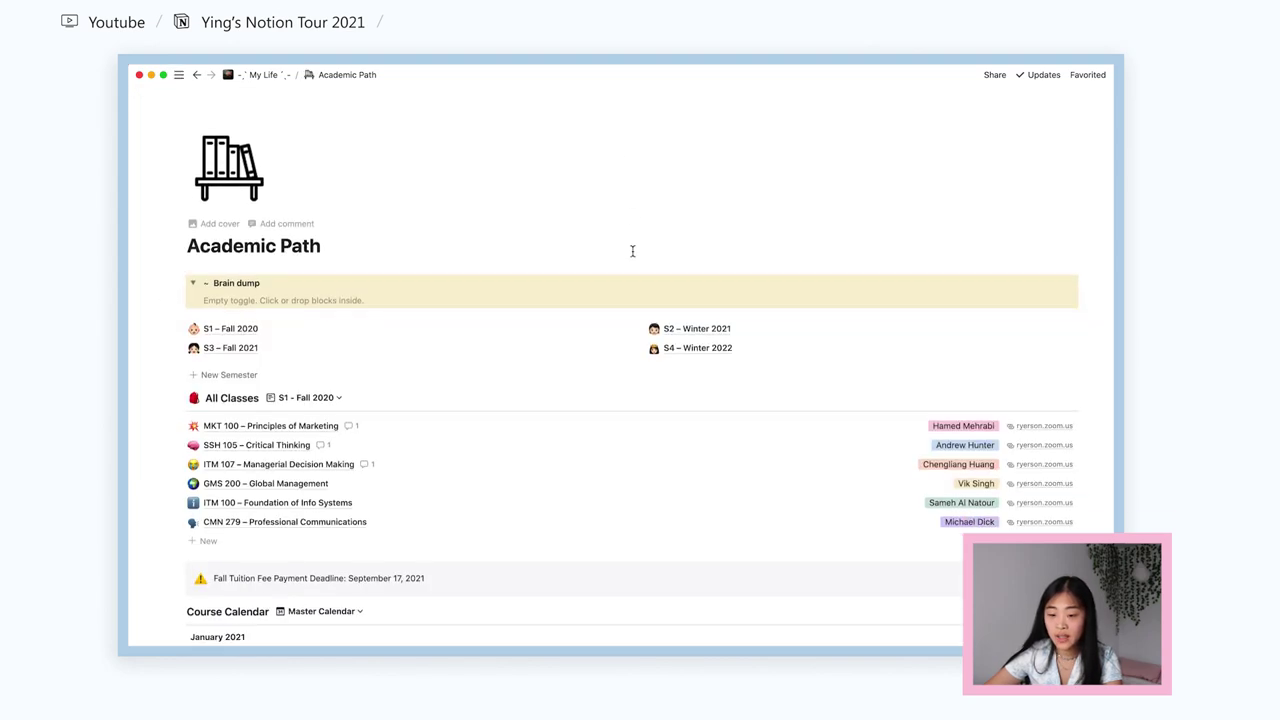
scroll(631, 251, down, 1)
scroll(632, 251, down, 2)
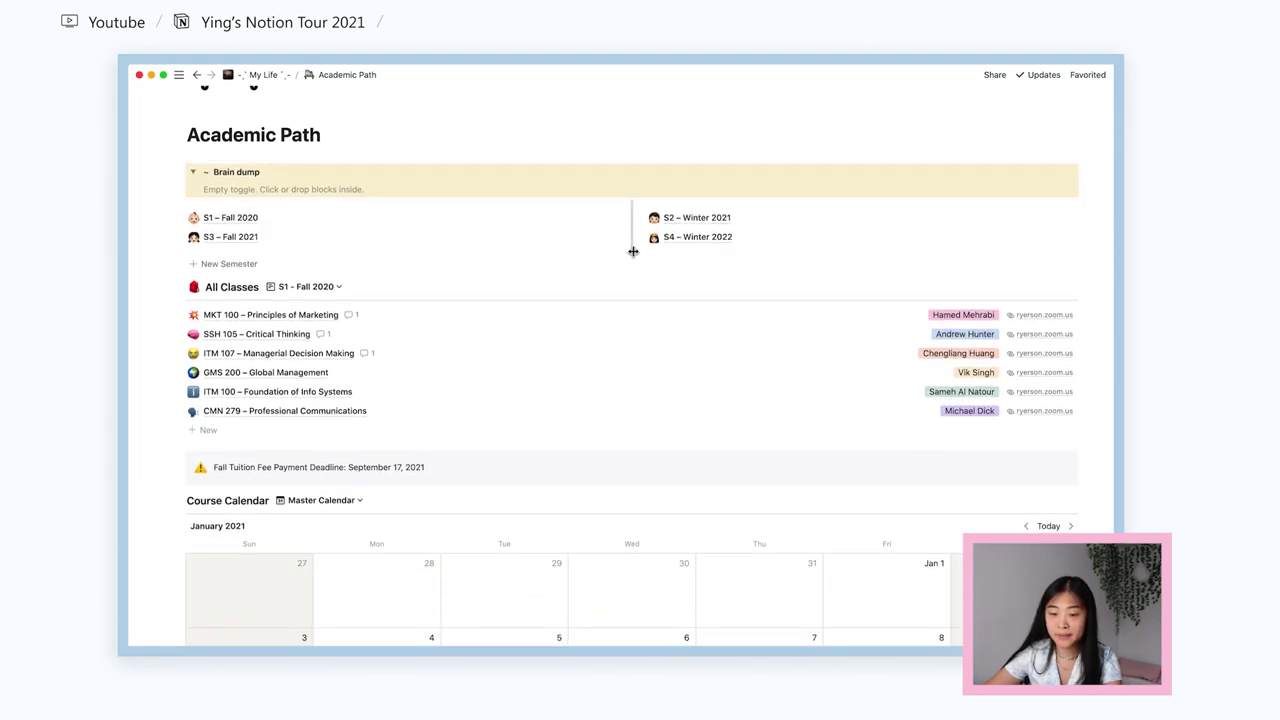
click(321, 287)
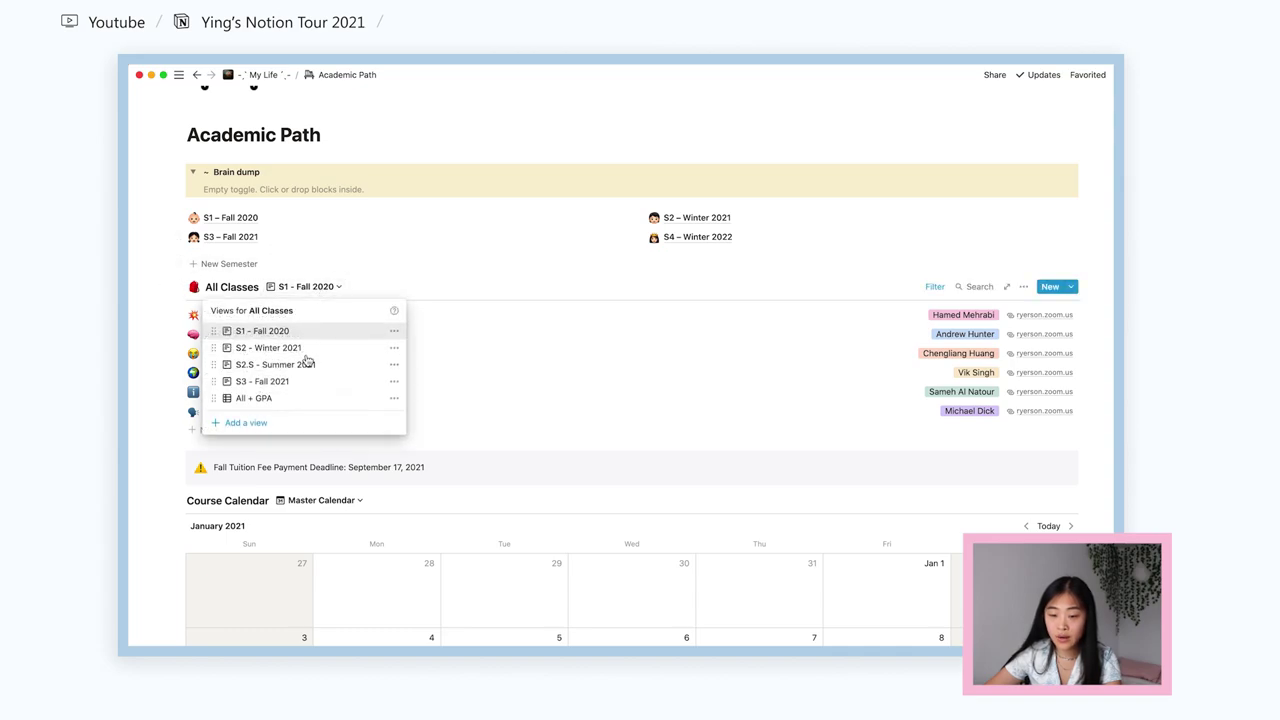
click(296, 400)
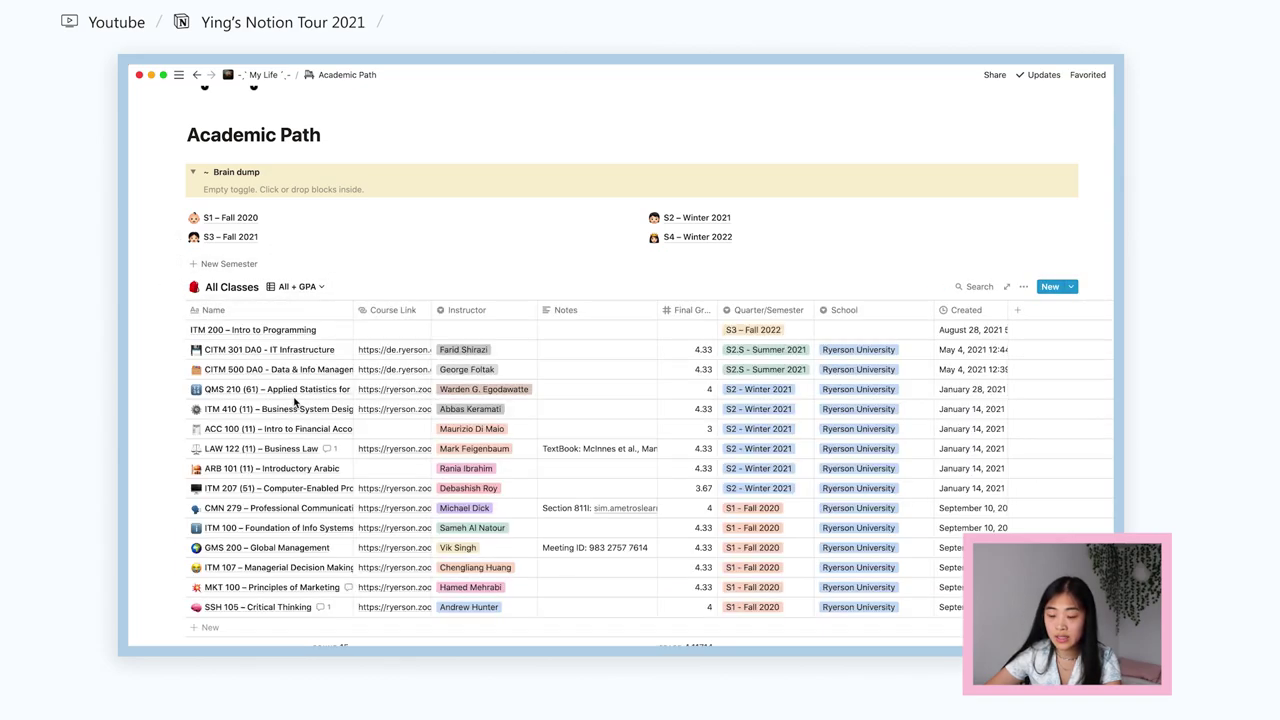
scroll(395, 405, down, 2)
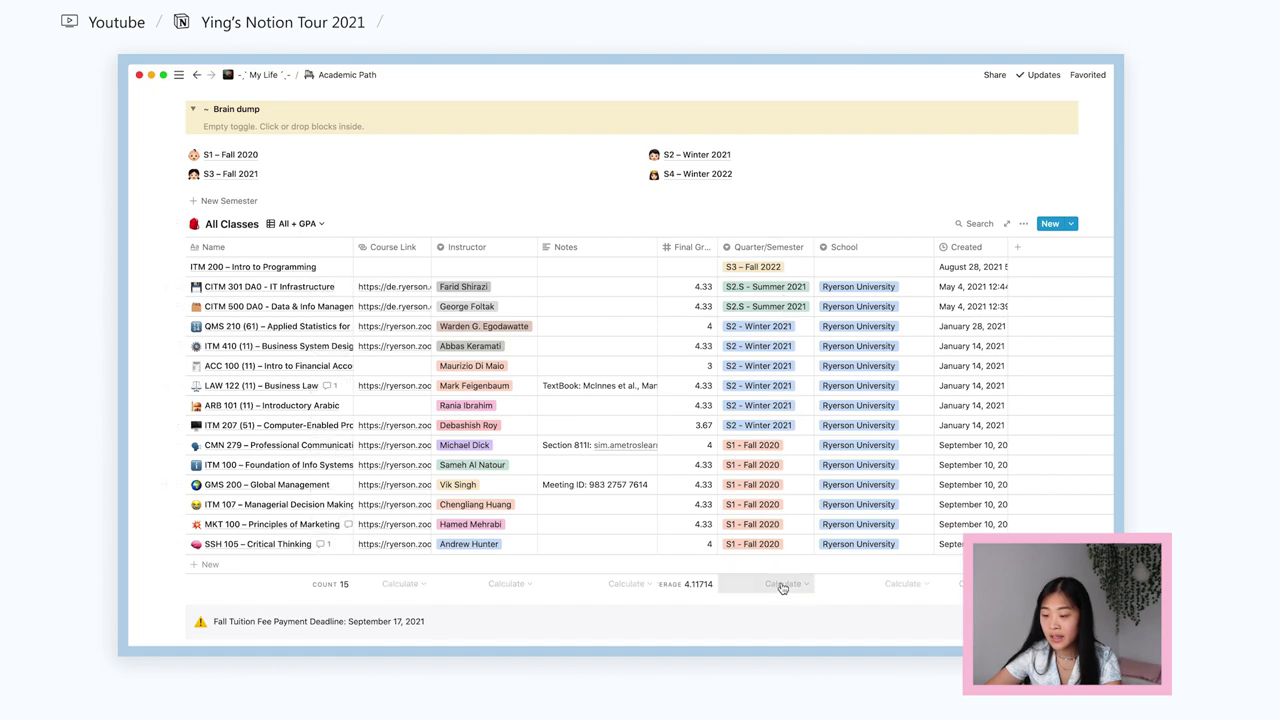
Switch All Classes to the S1 - Fall 2020 view and inspect the filter applied to it
click(316, 225)
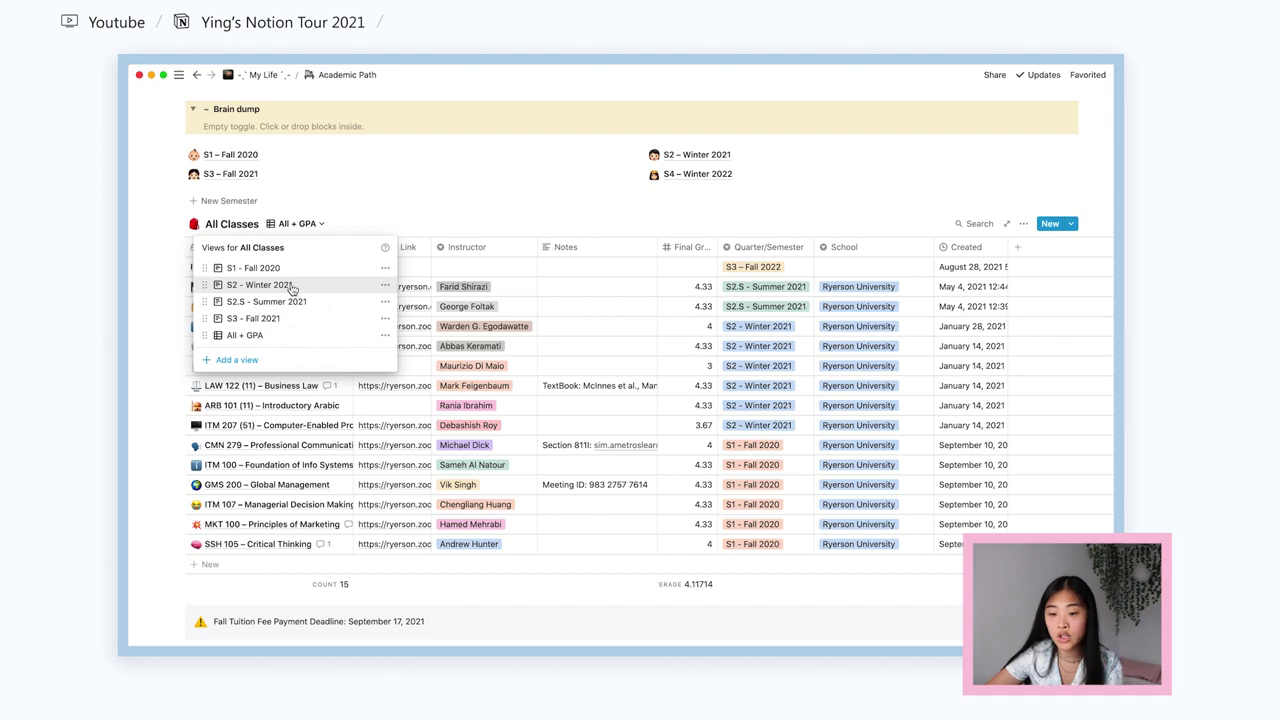
click(255, 268)
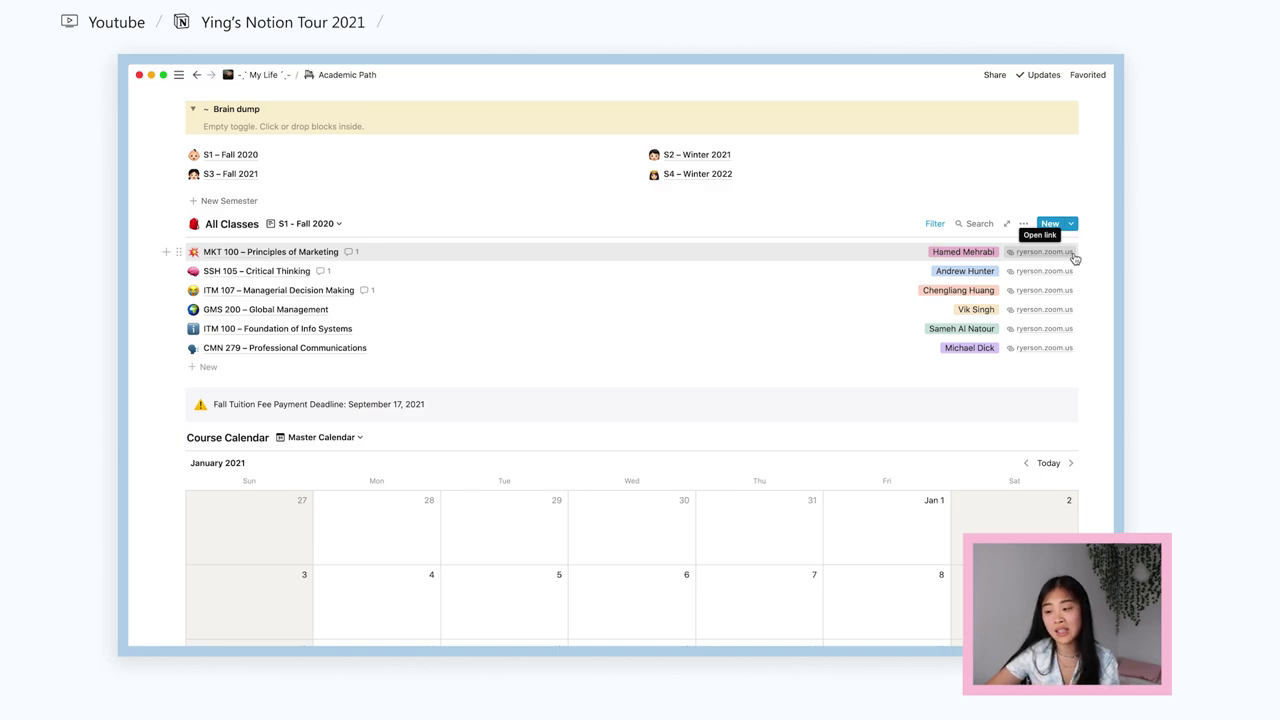
click(305, 223)
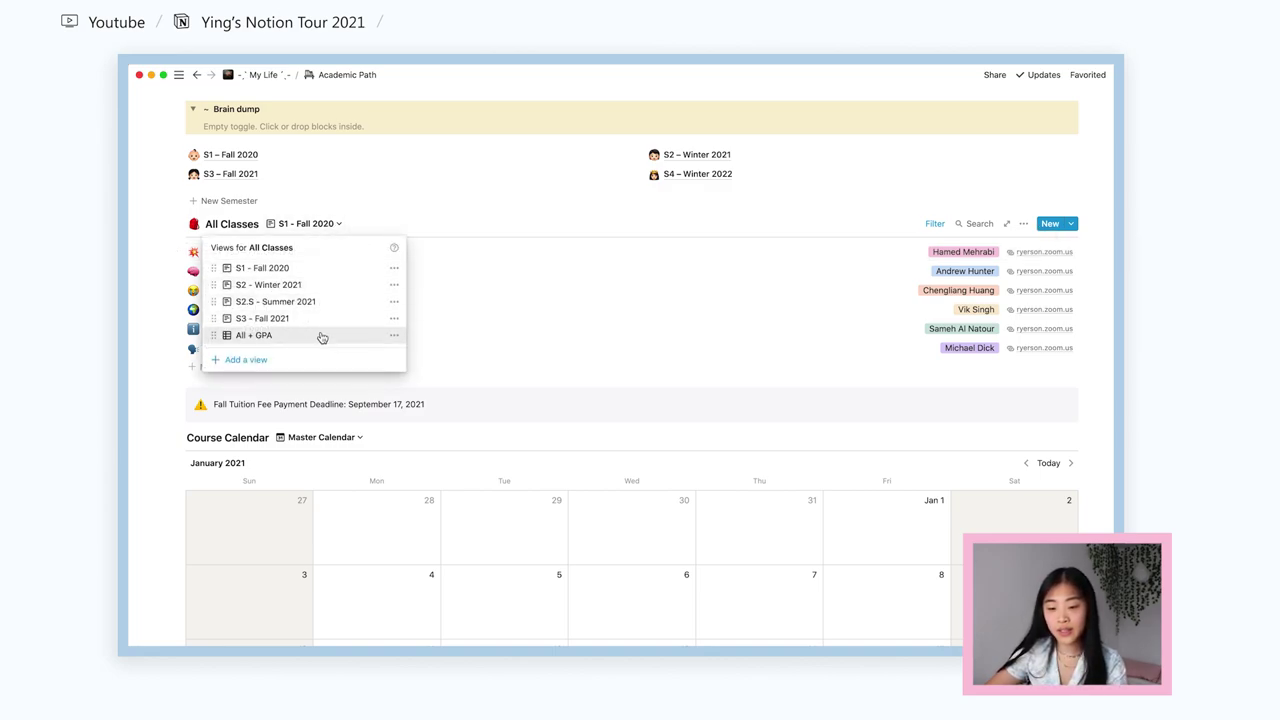
click(460, 212)
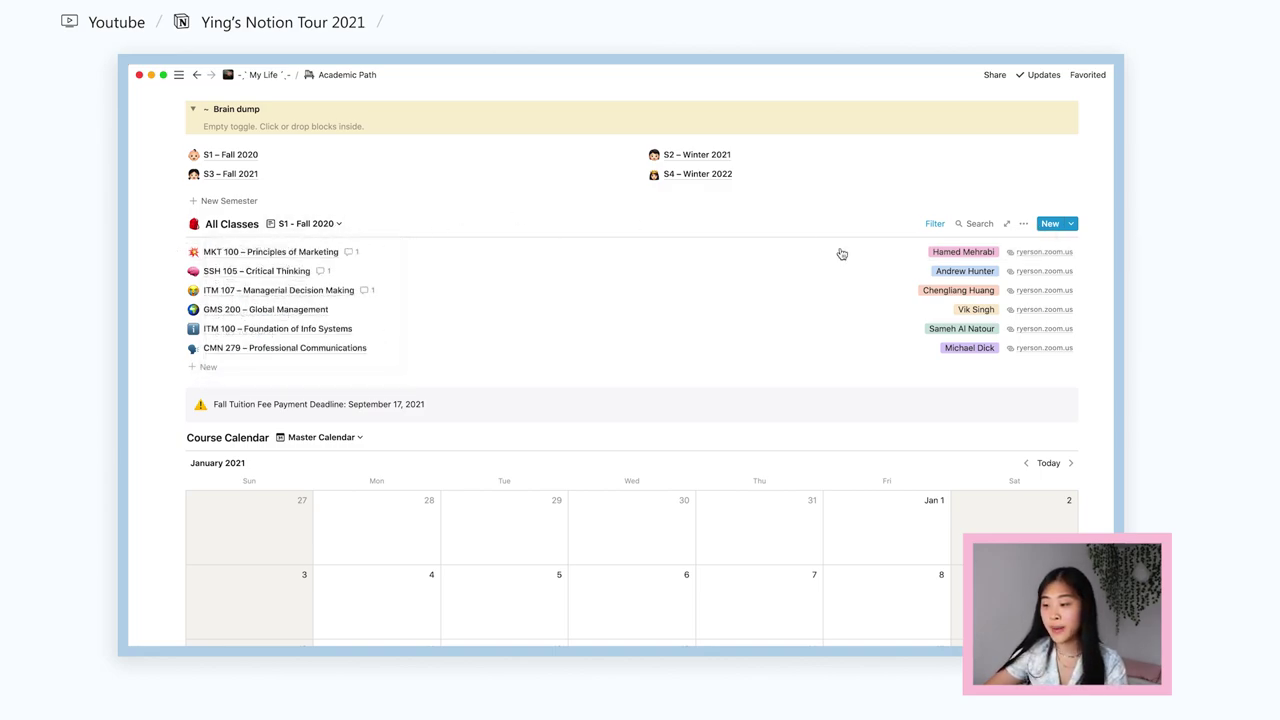
click(935, 224)
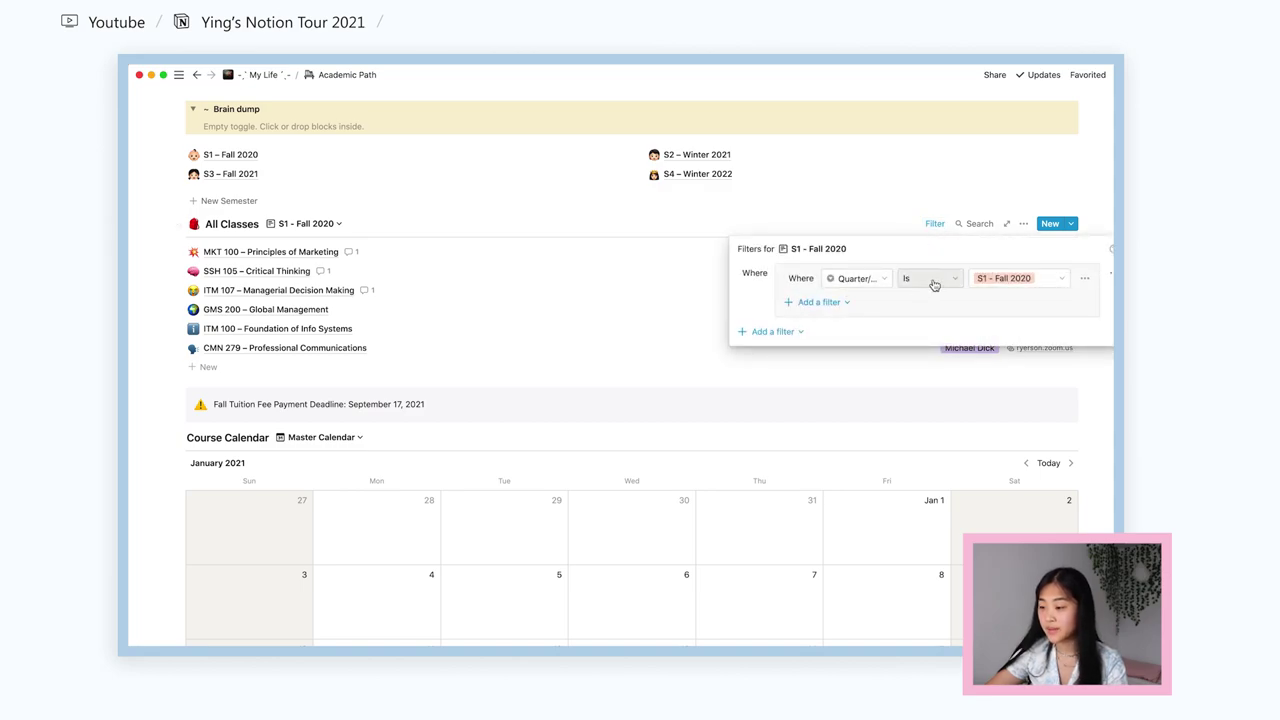
Switch All Classes to the S3 - Fall 2021 view and look through the ITM 200 – Intro to Programming entry's properties
click(306, 224)
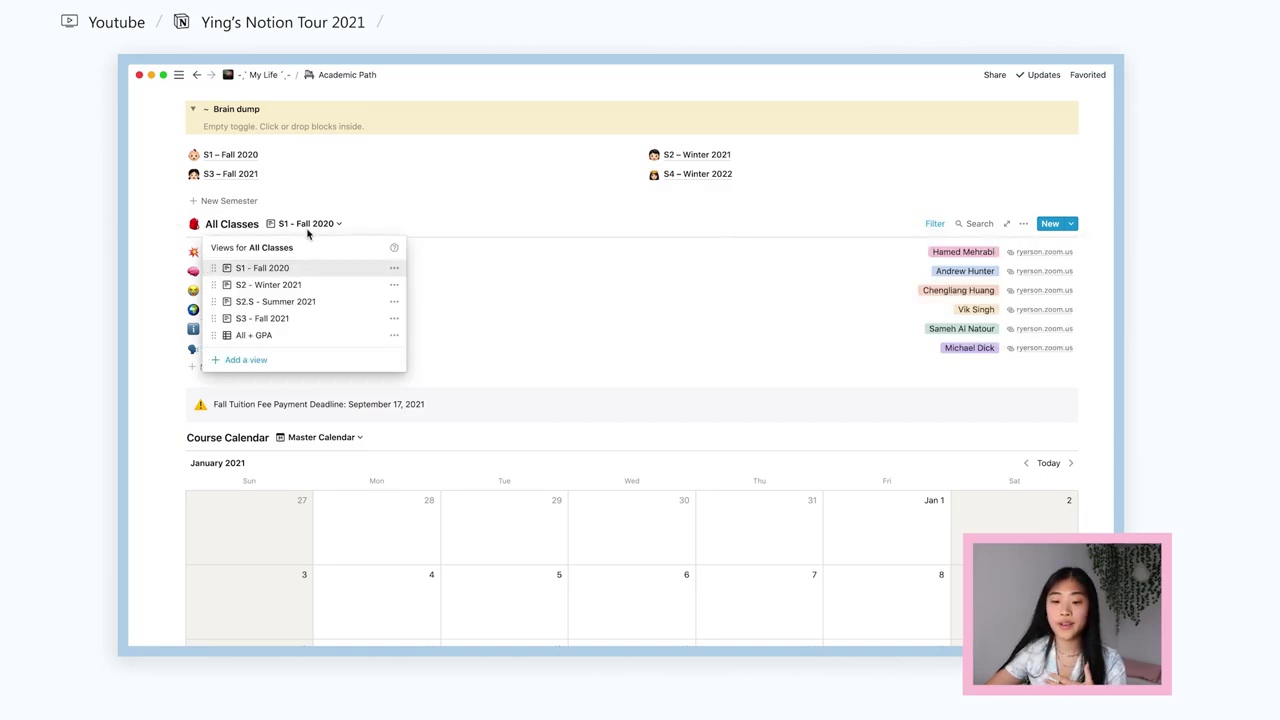
click(310, 318)
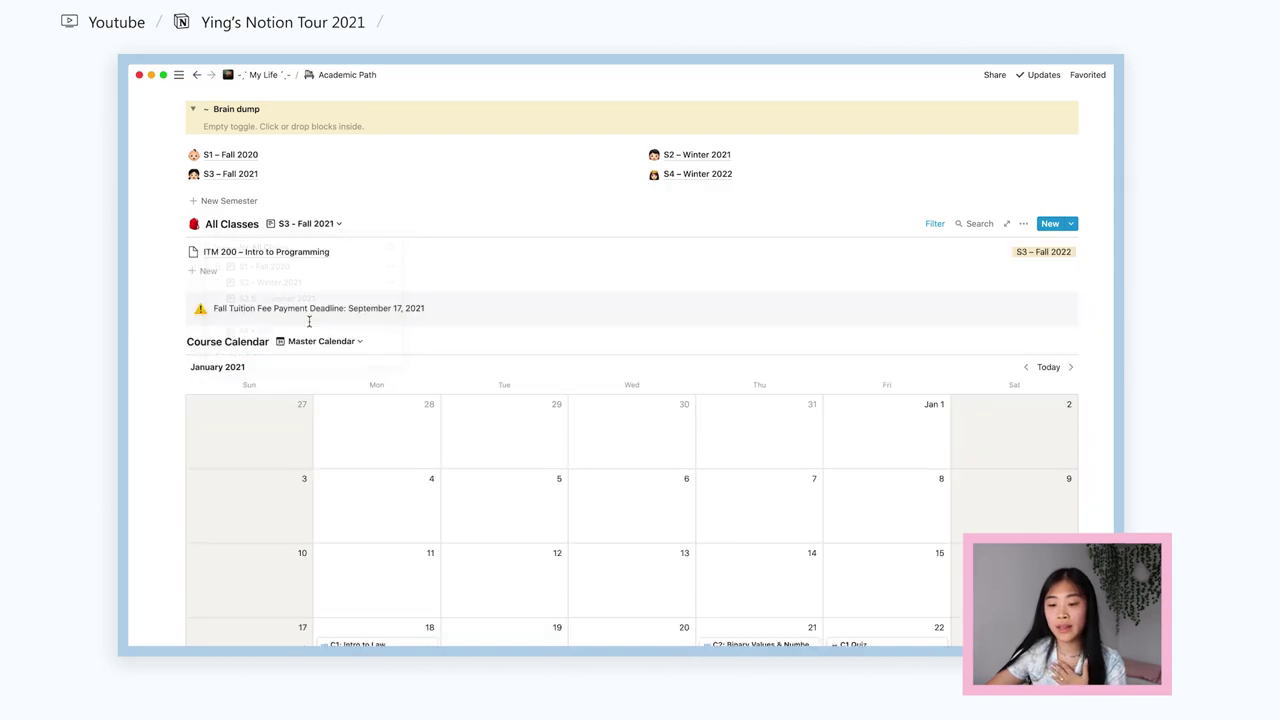
click(351, 257)
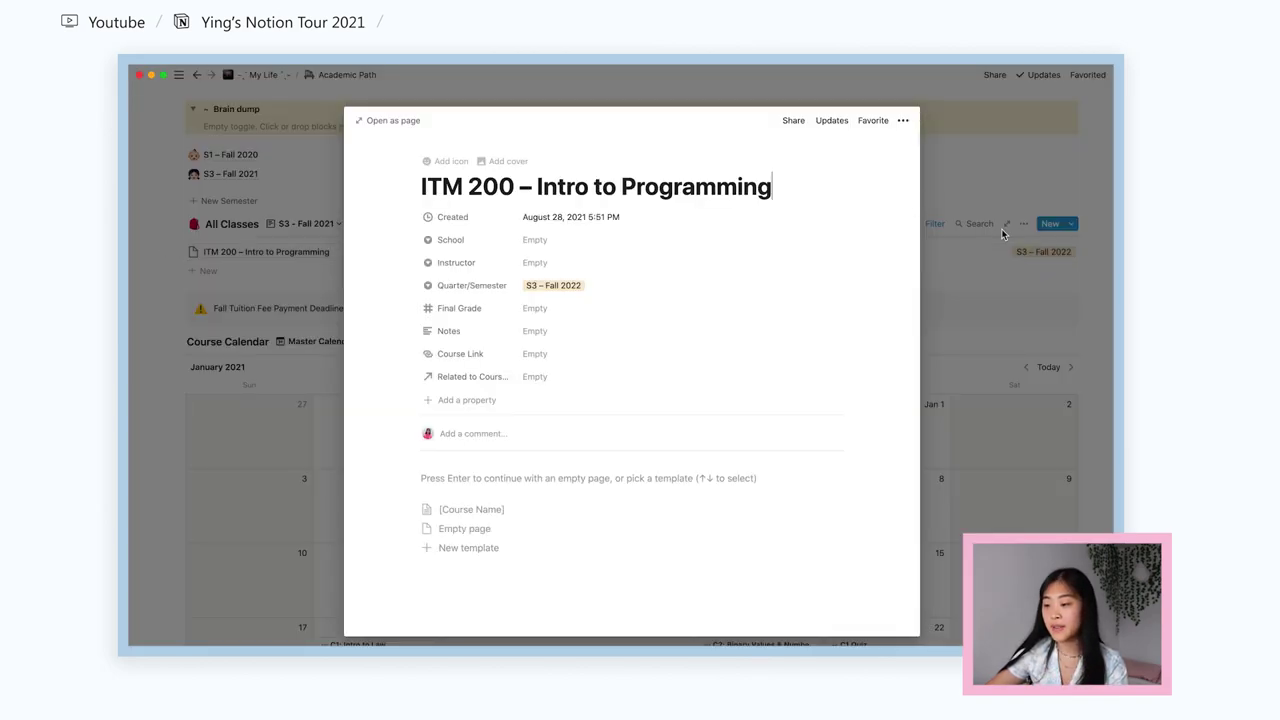
click(940, 231)
click(870, 208)
Add a class named "ITM - Web Dev" to the S3 - Fall 2021 view, apply the [Course Name] template, and expand Class Information
click(206, 271)
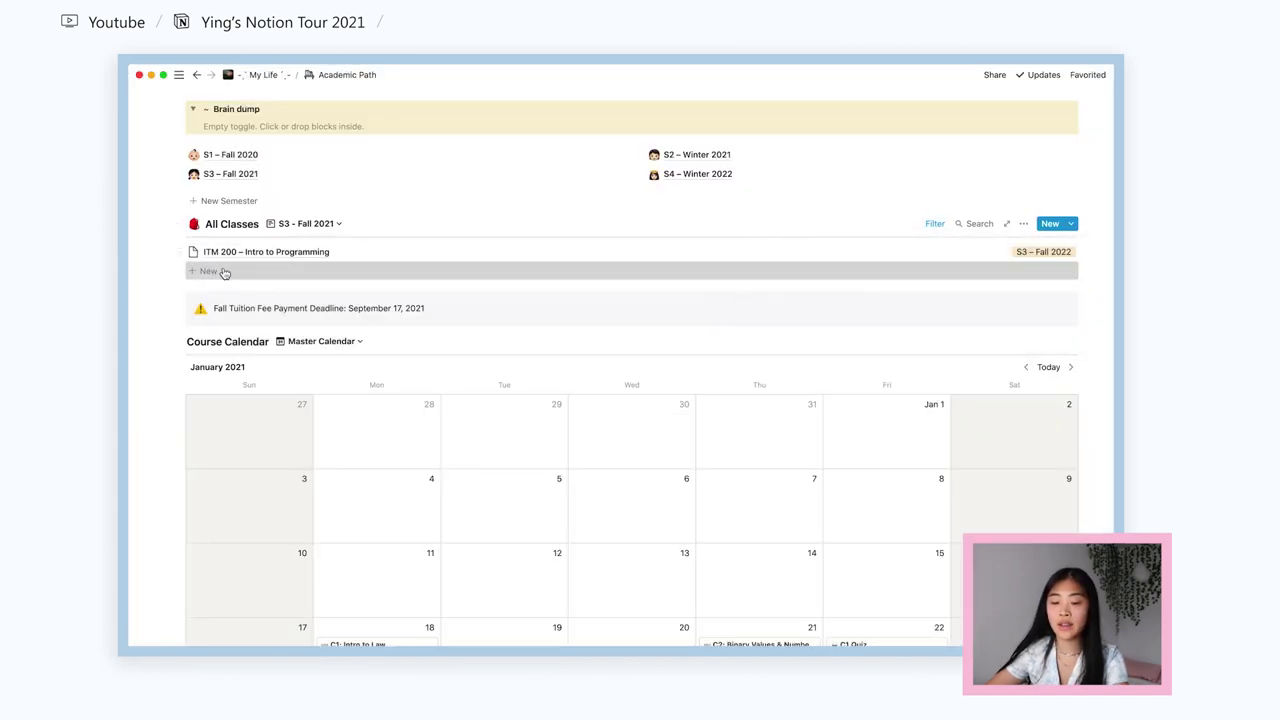
text(ITM - Web Dev)
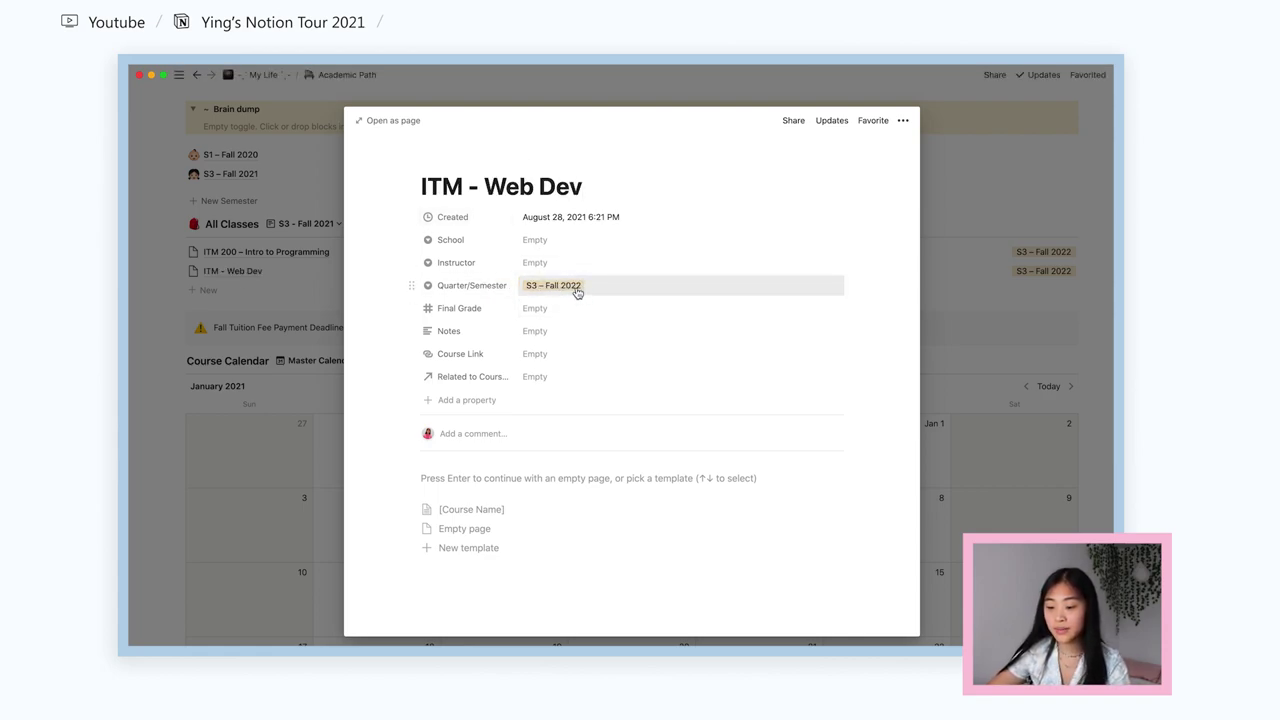
click(471, 509)
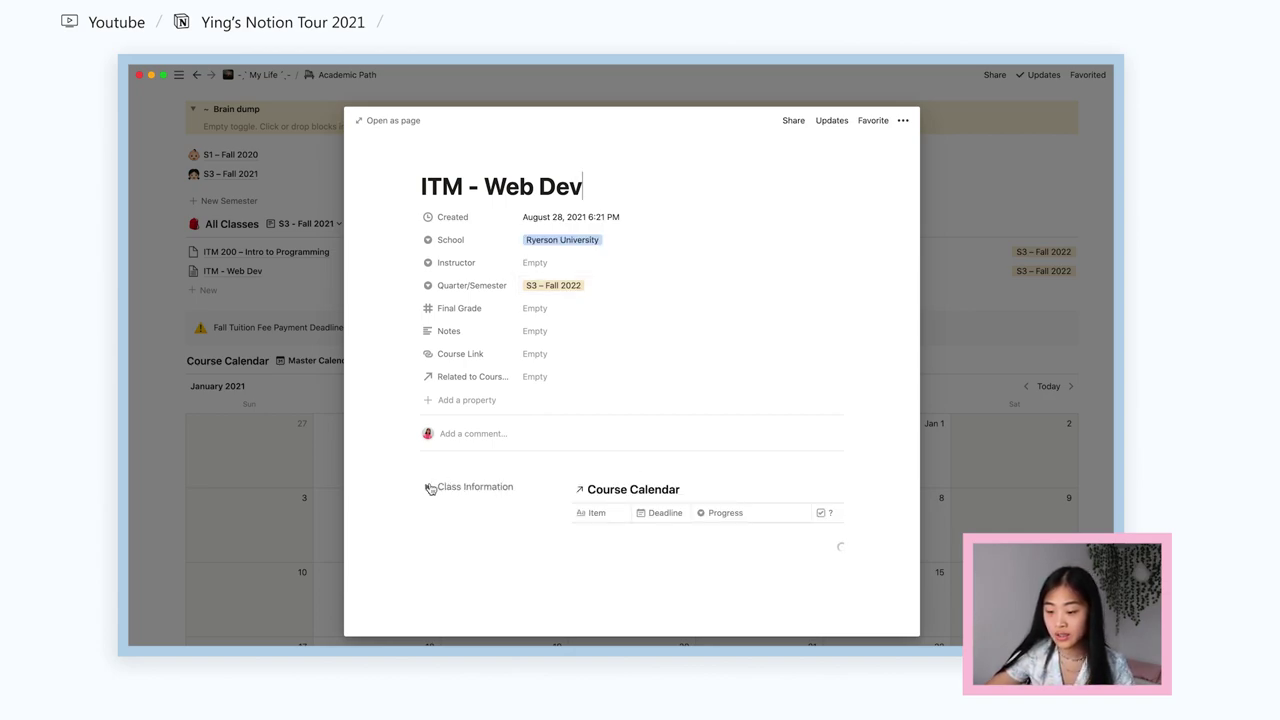
click(429, 490)
scroll(429, 490, down, 3)
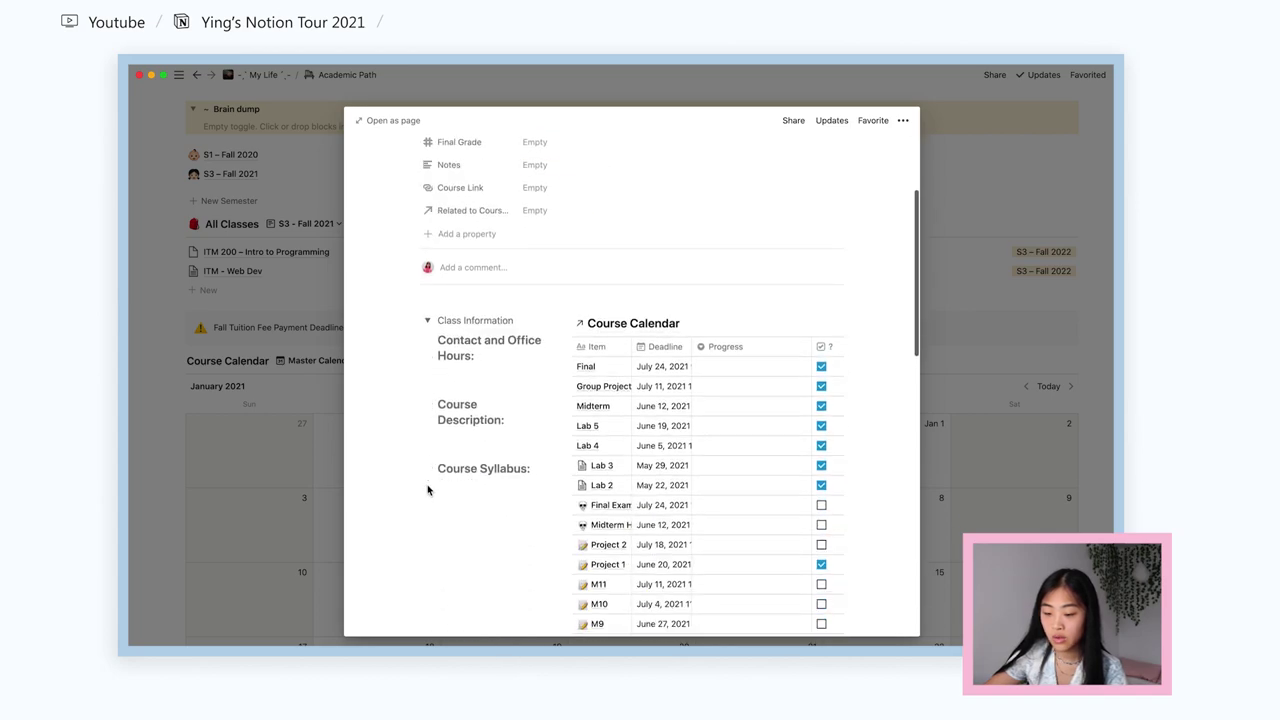
Look through the ITM - Web Dev page's Class Information headings and its linked Course Calendar table, including the columns beyond Progress
click(470, 370)
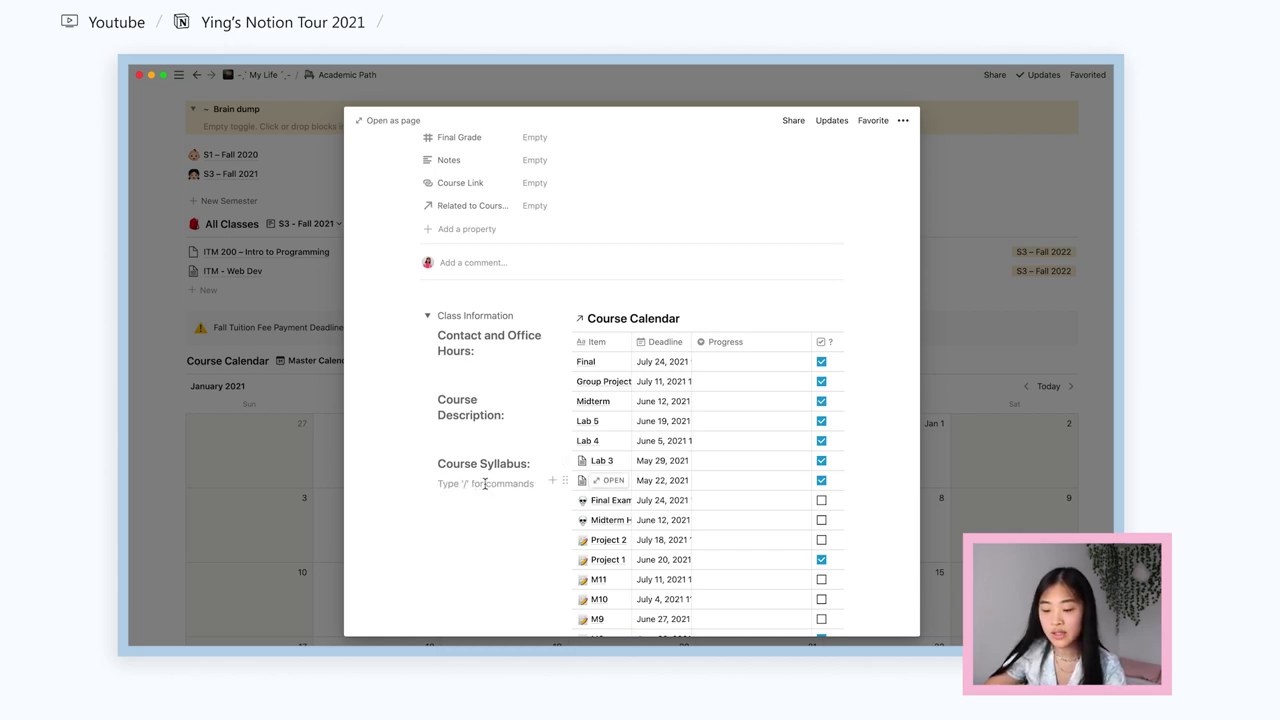
scroll(485, 488, down, 2)
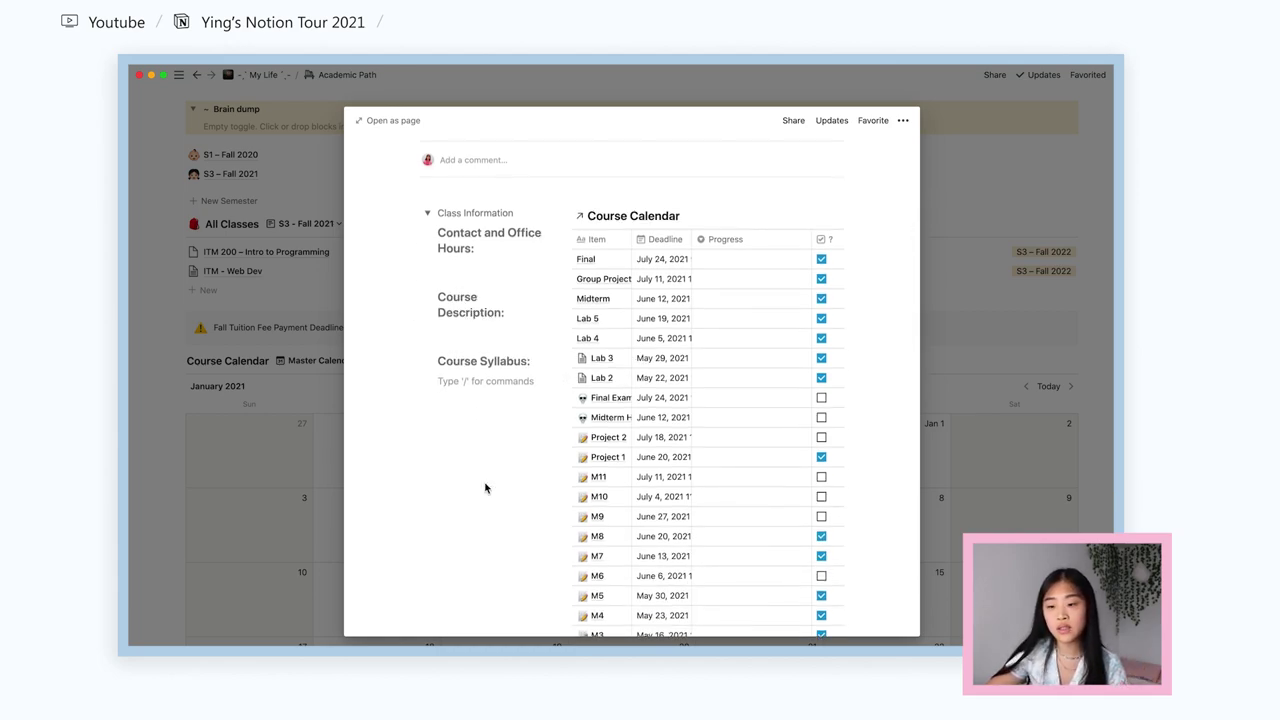
scroll(485, 488, up, 1)
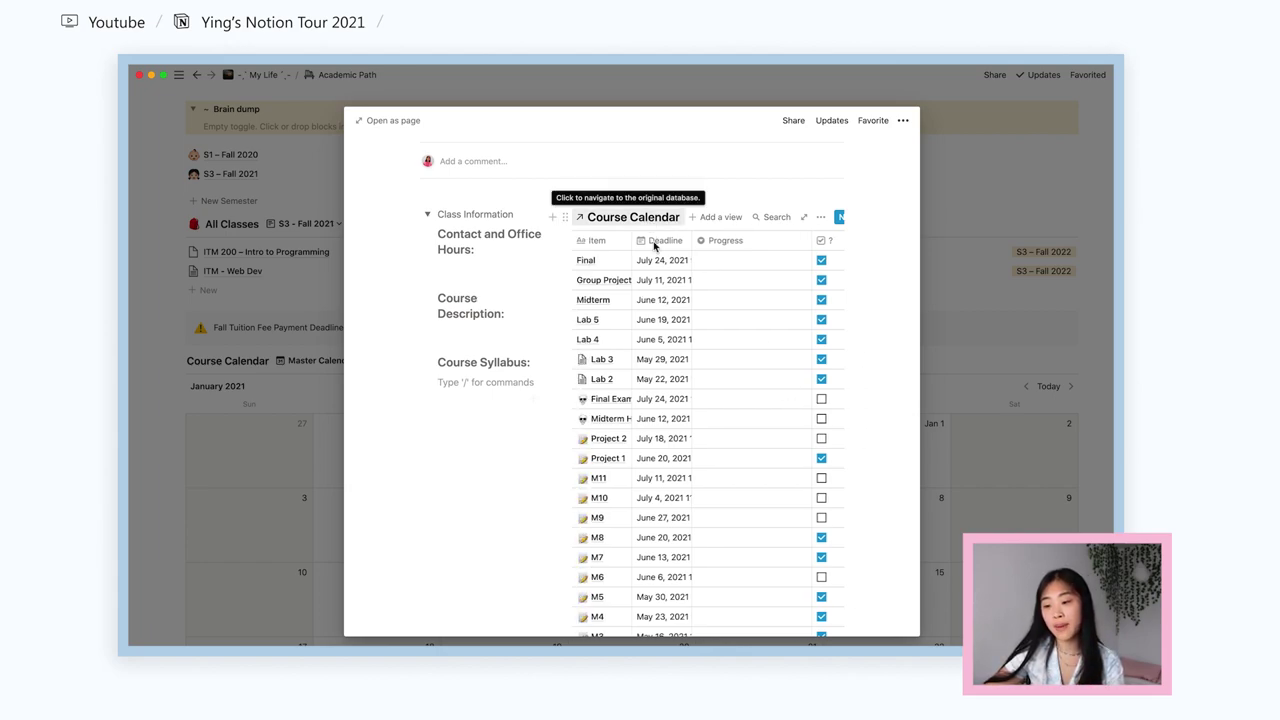
scroll(670, 457, down, 5)
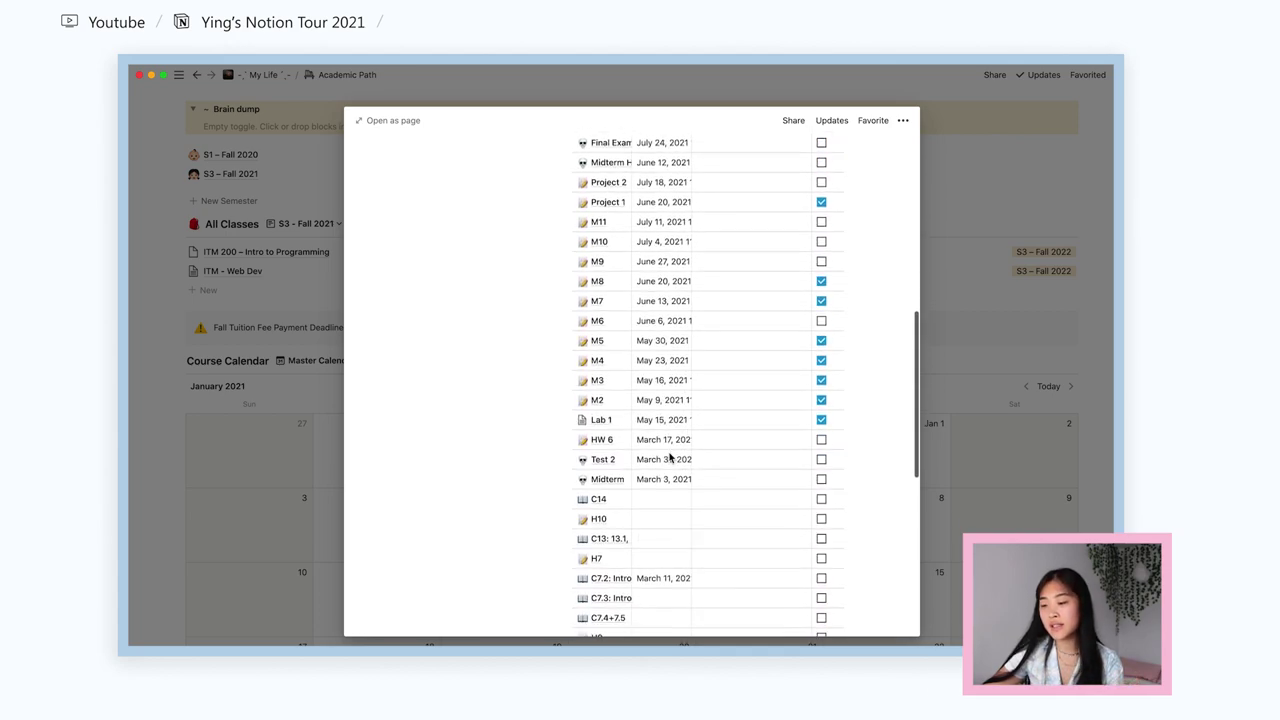
scroll(670, 457, right, 4)
scroll(670, 457, up, 8)
scroll(670, 457, down, 10)
scroll(670, 457, down, 5)
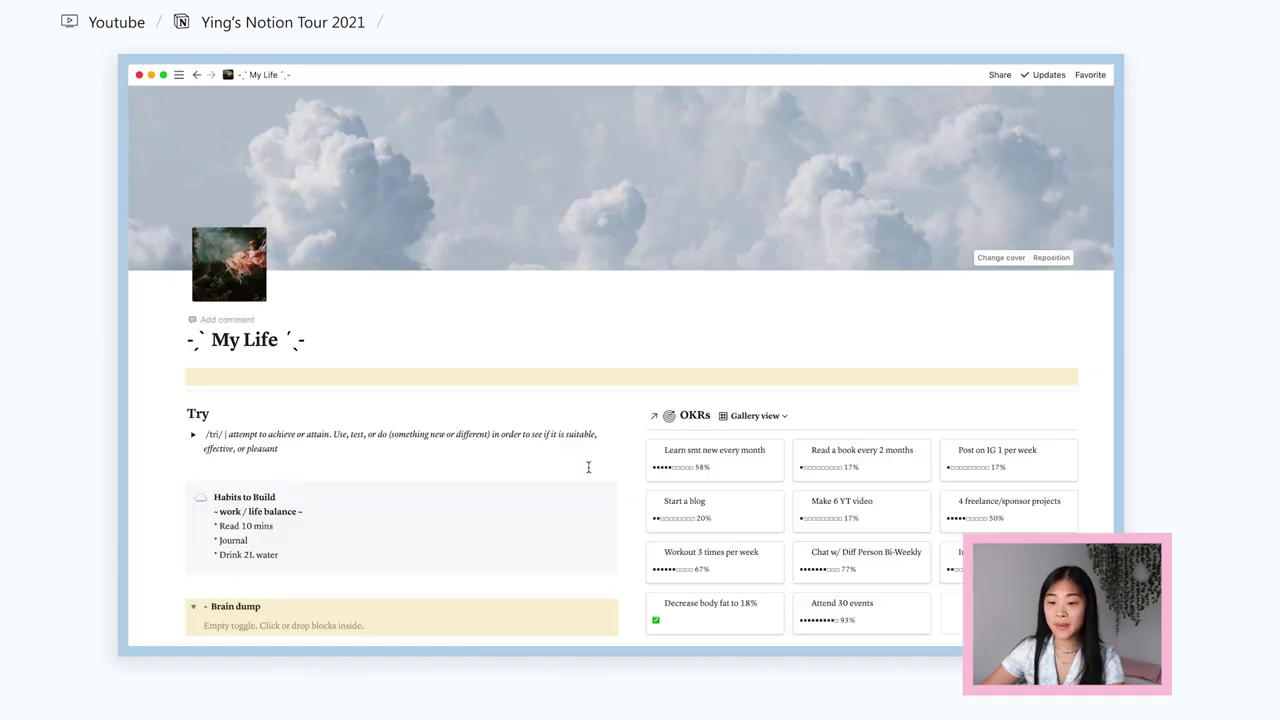
scroll(588, 467, down, 20)
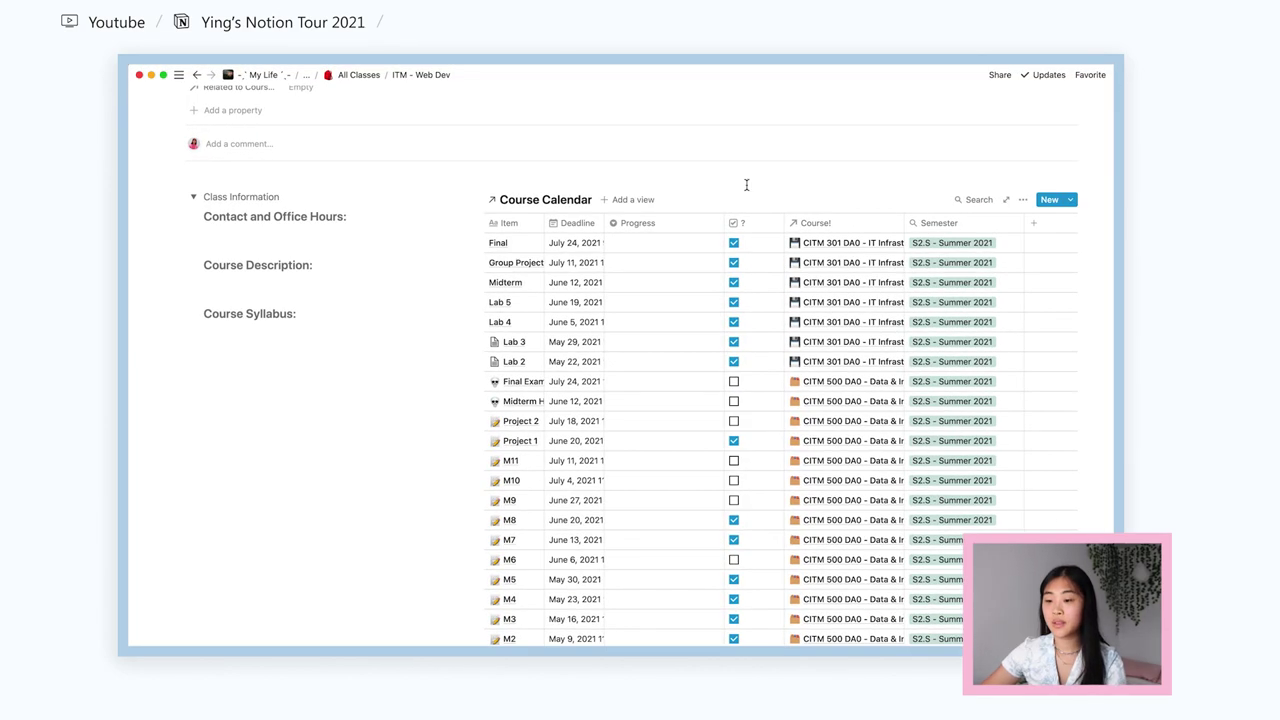
Add a filter group to the ITM - Web Dev page's Course Calendar where Course! contains ITM - Web Dev
click(1022, 199)
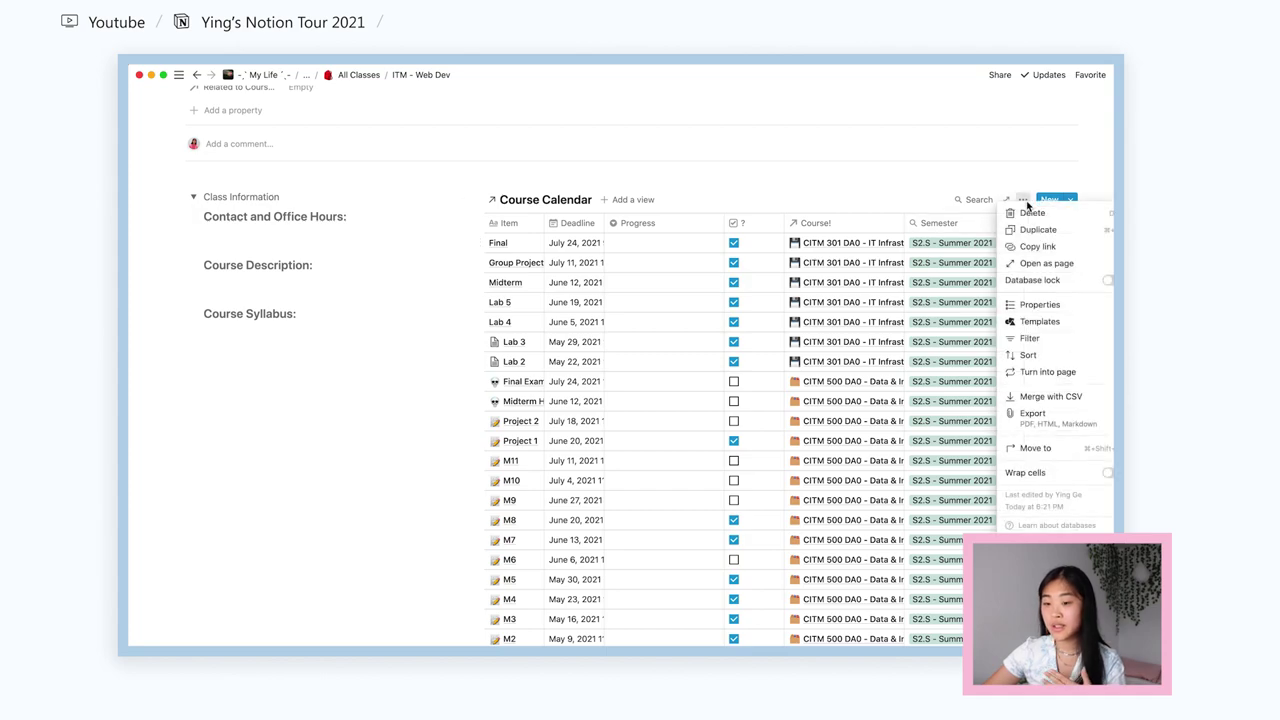
click(1074, 338)
click(818, 312)
click(826, 349)
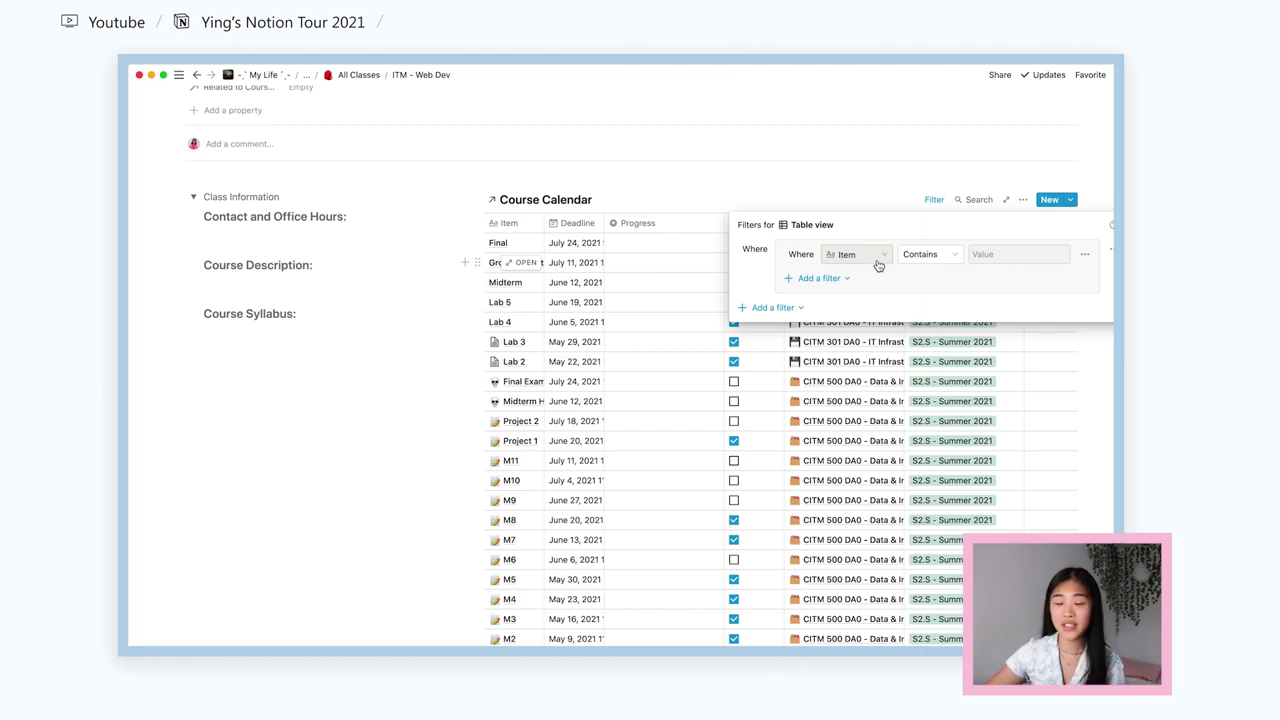
click(876, 260)
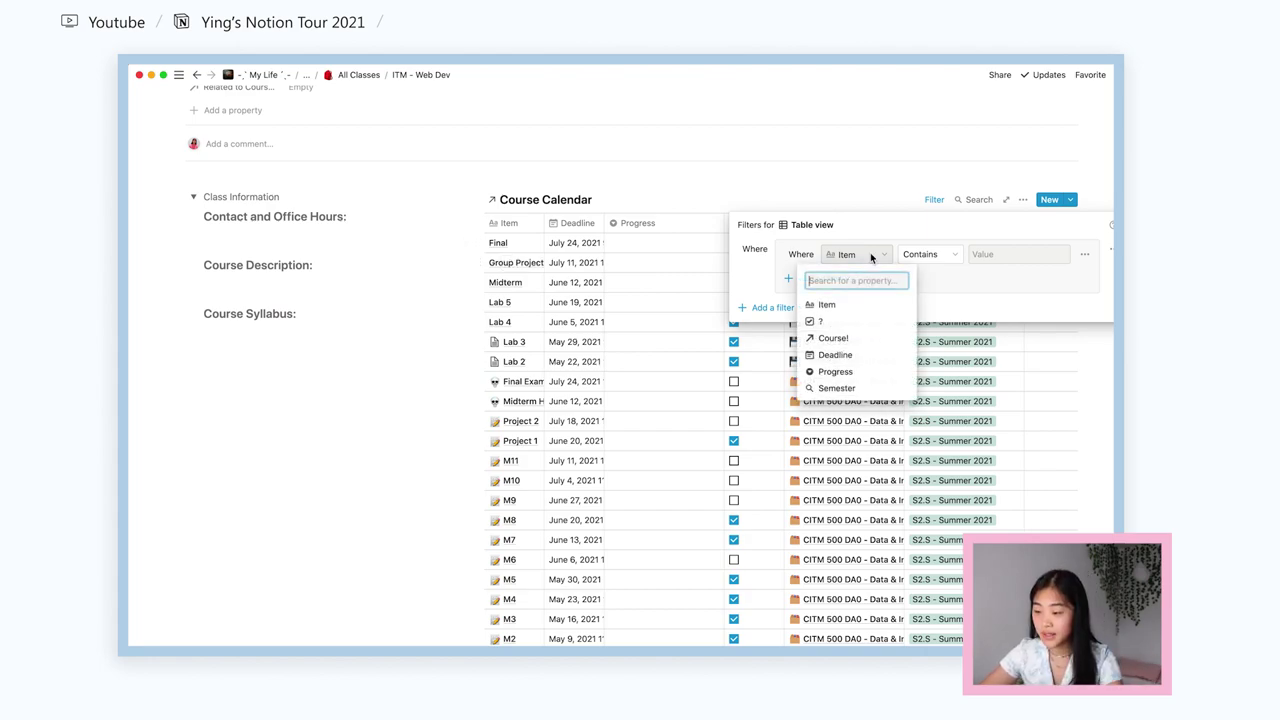
click(837, 341)
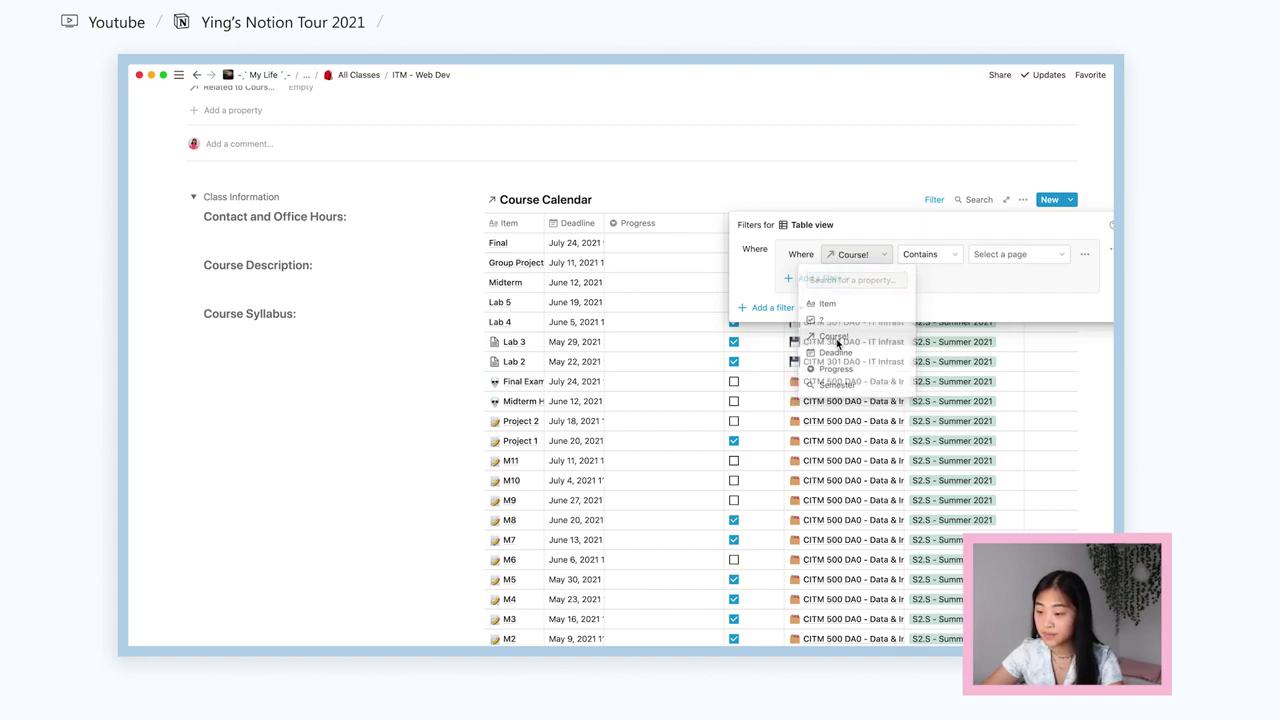
click(994, 262)
text(itm)
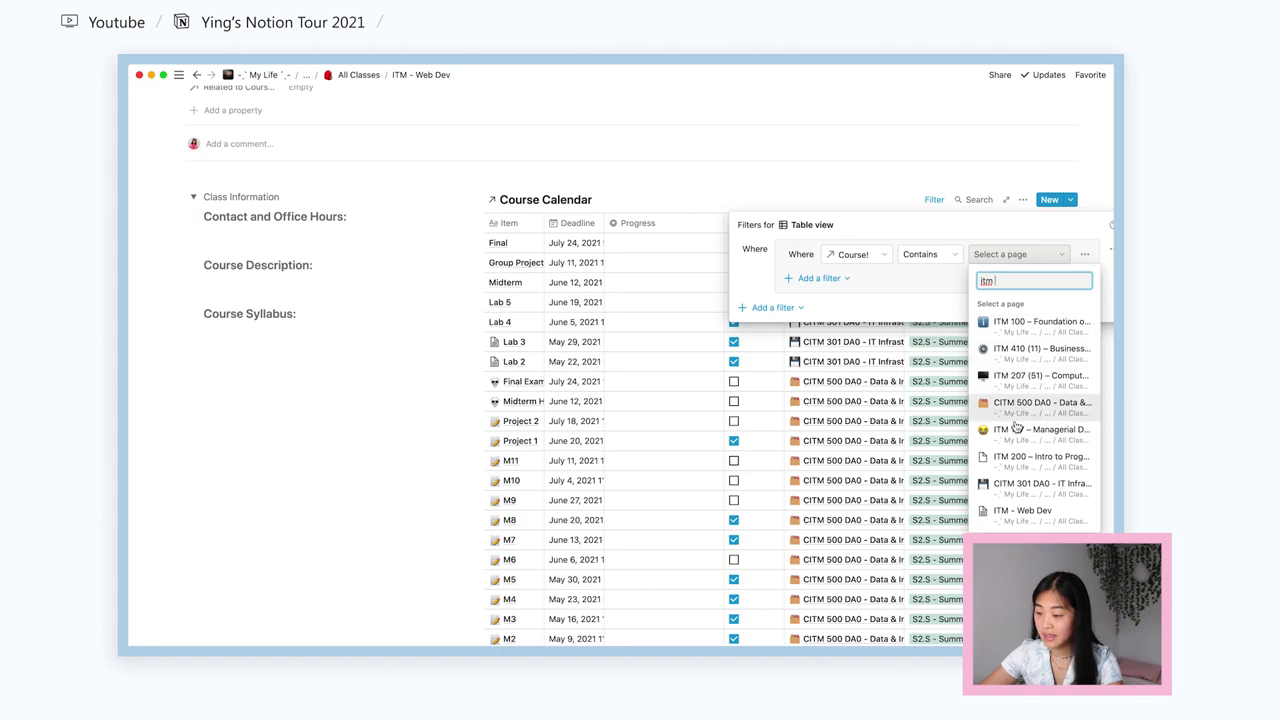
click(1015, 512)
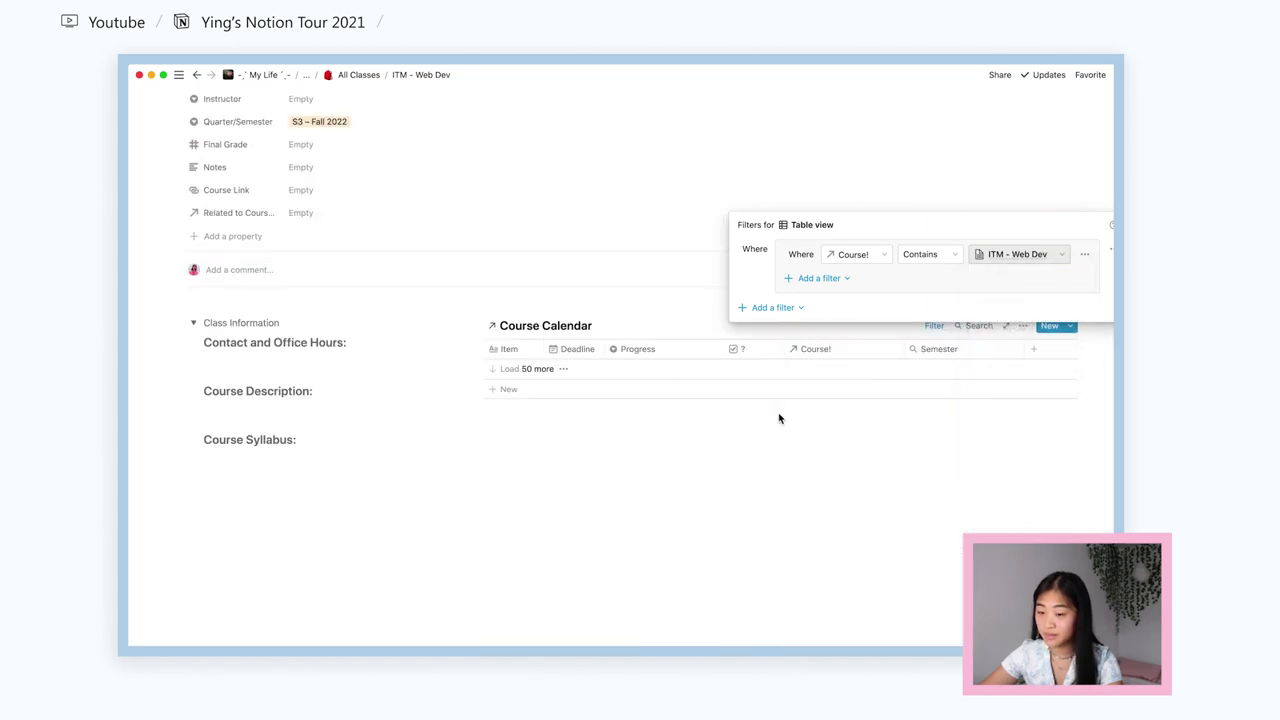
click(649, 438)
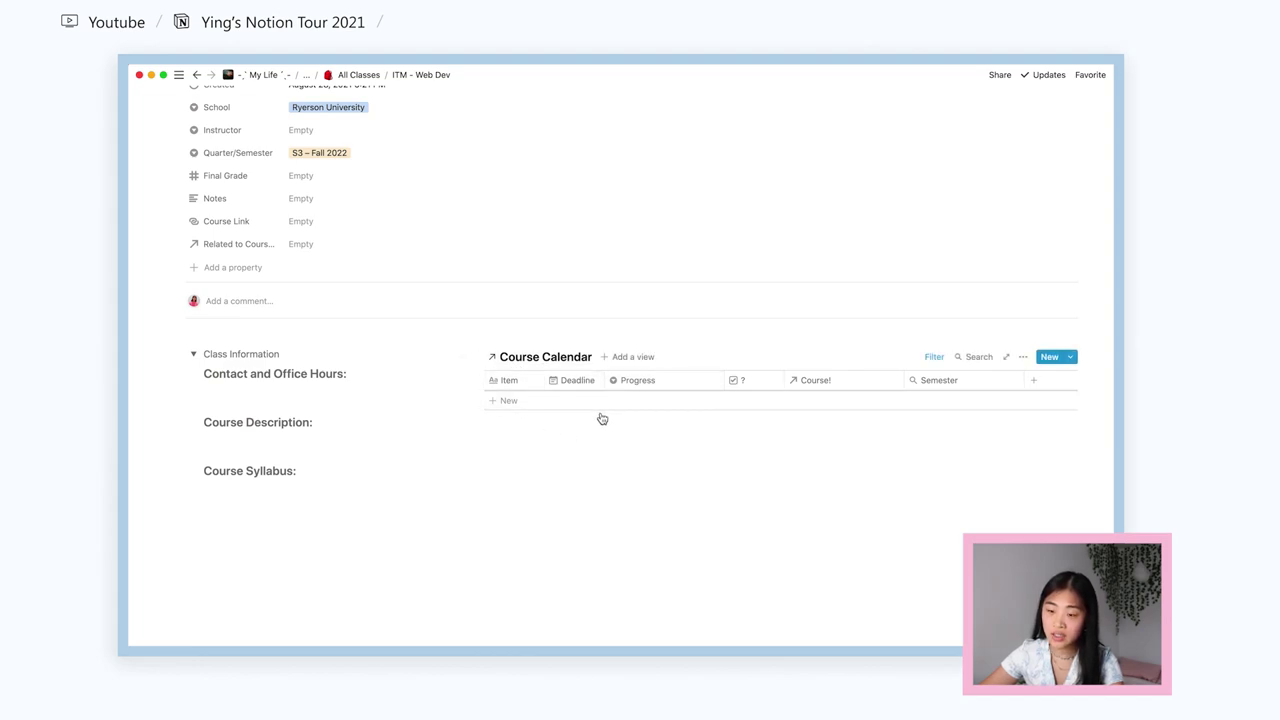
Add an item named "Assignment 1" to the filtered Course Calendar and set its deadline to September 18
scroll(602, 418, up, 3)
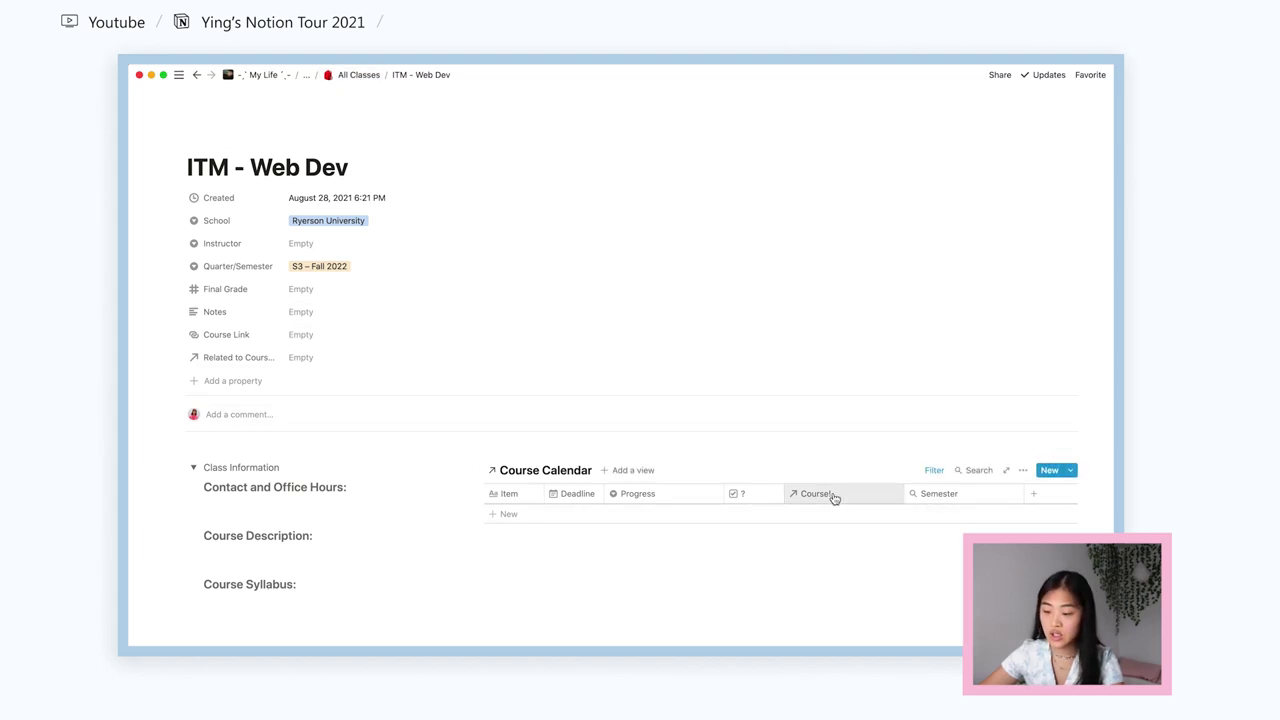
click(512, 514)
text(Assignment 1)
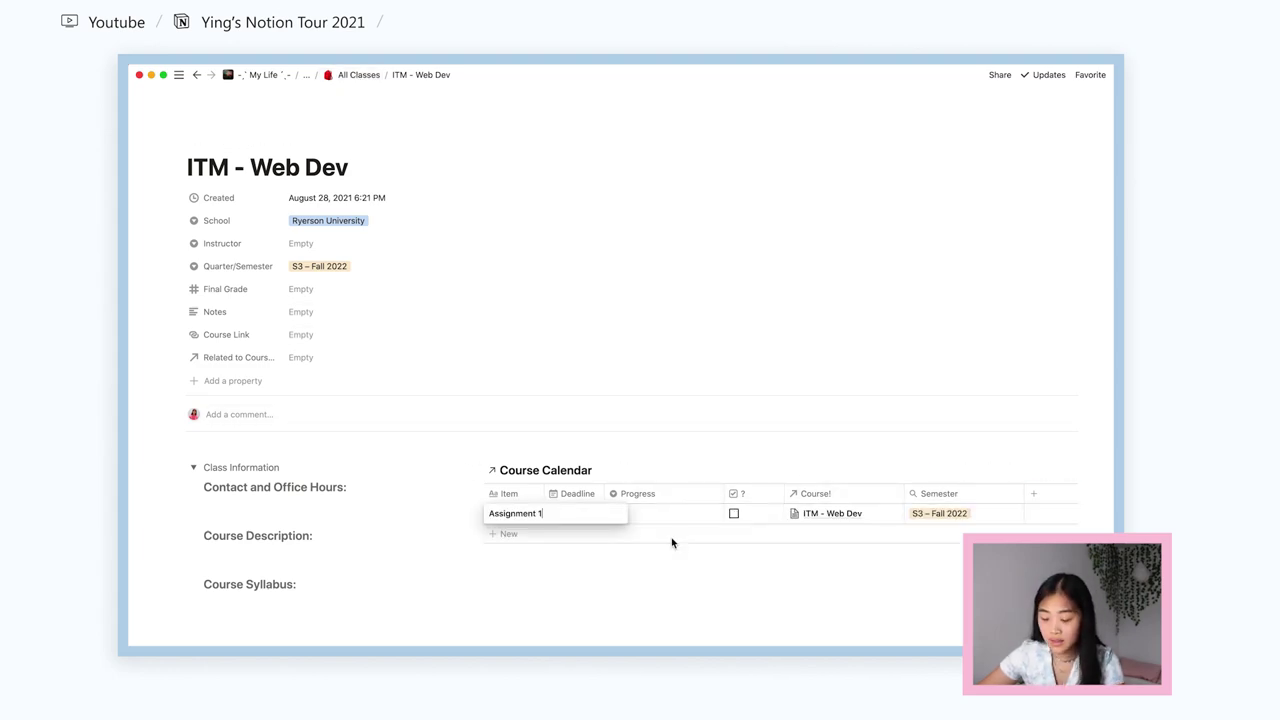
key(Return)
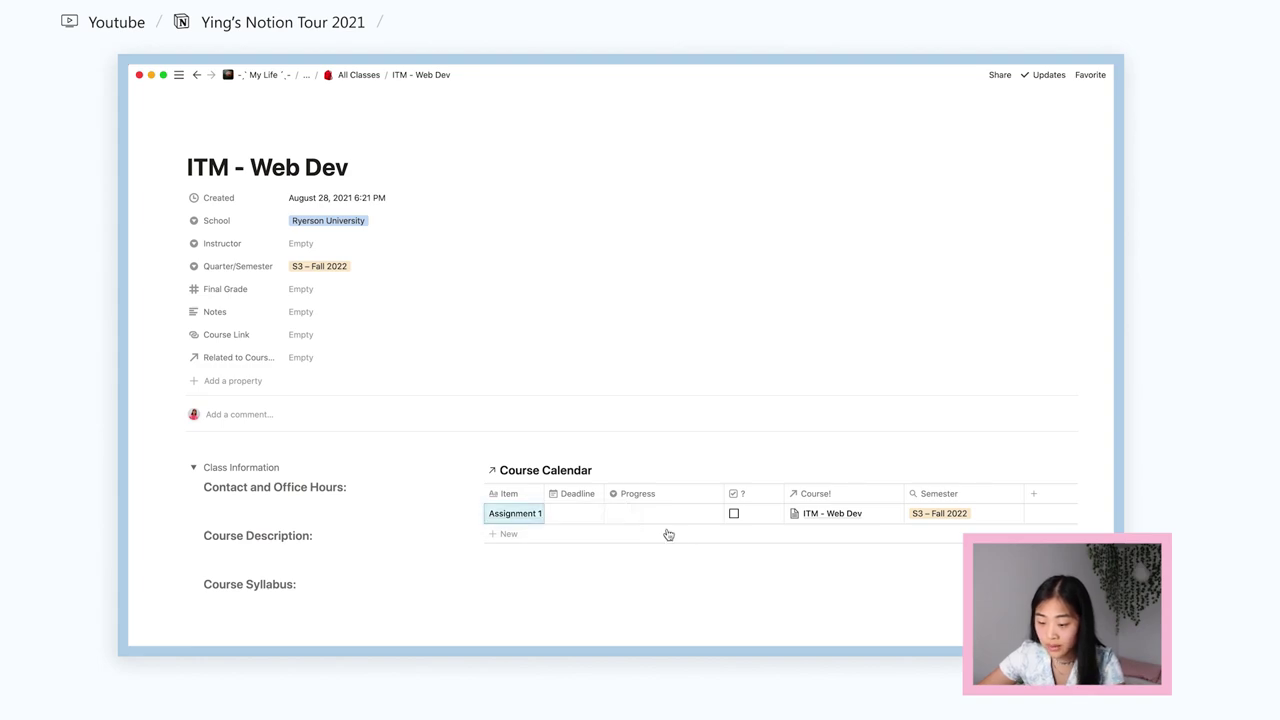
click(566, 512)
click(677, 243)
click(682, 314)
click(805, 363)
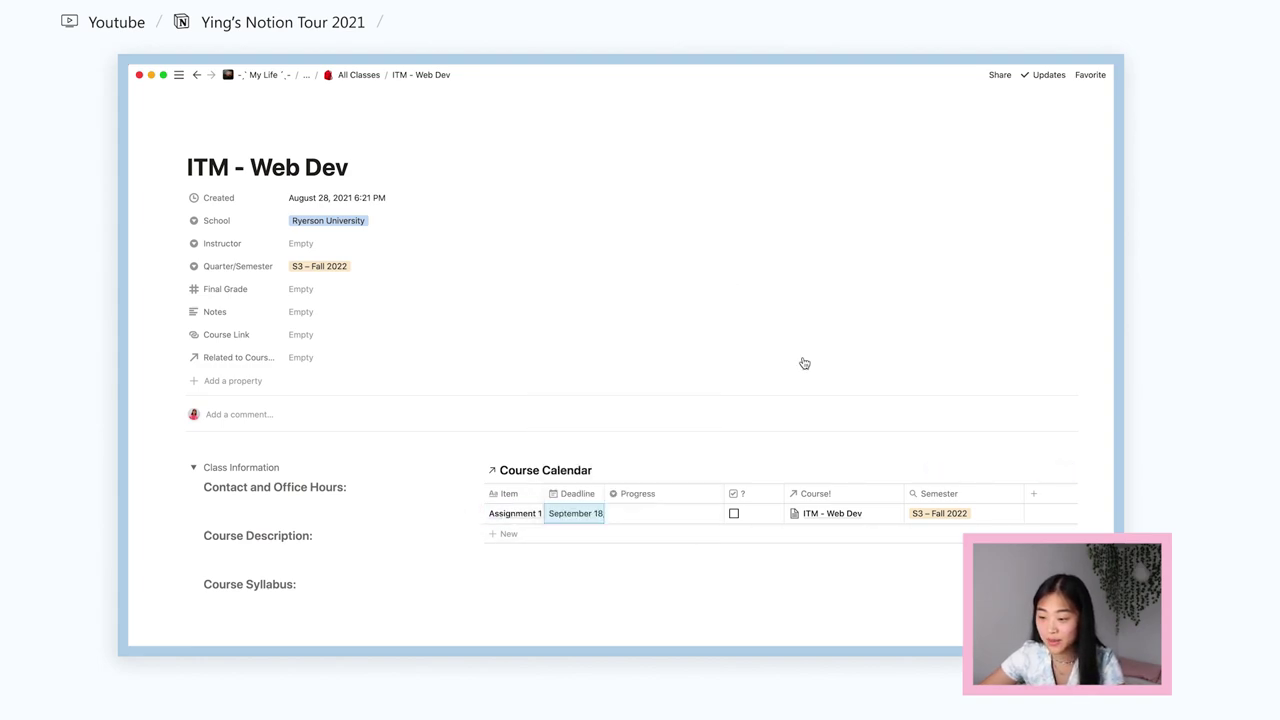
Inspect the Semester rollup property, and preview the ITM - Web Dev page related to Assignment 1 to check its linked item
click(930, 494)
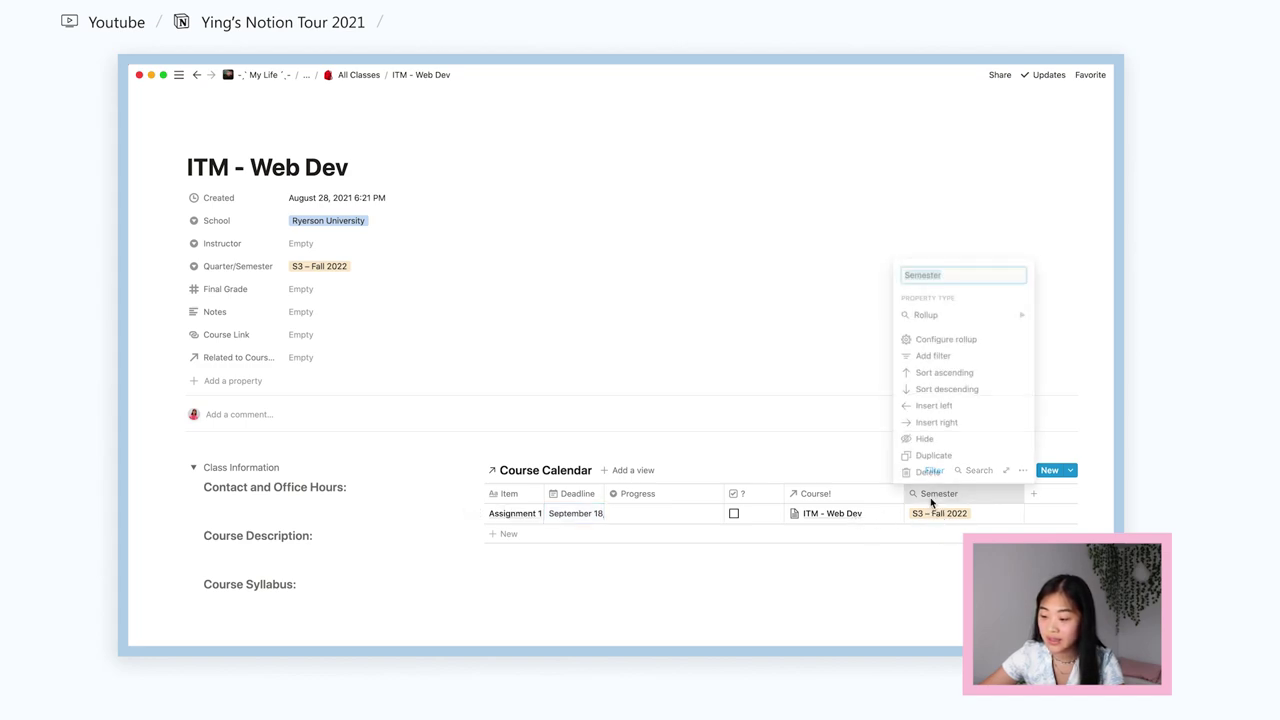
click(774, 427)
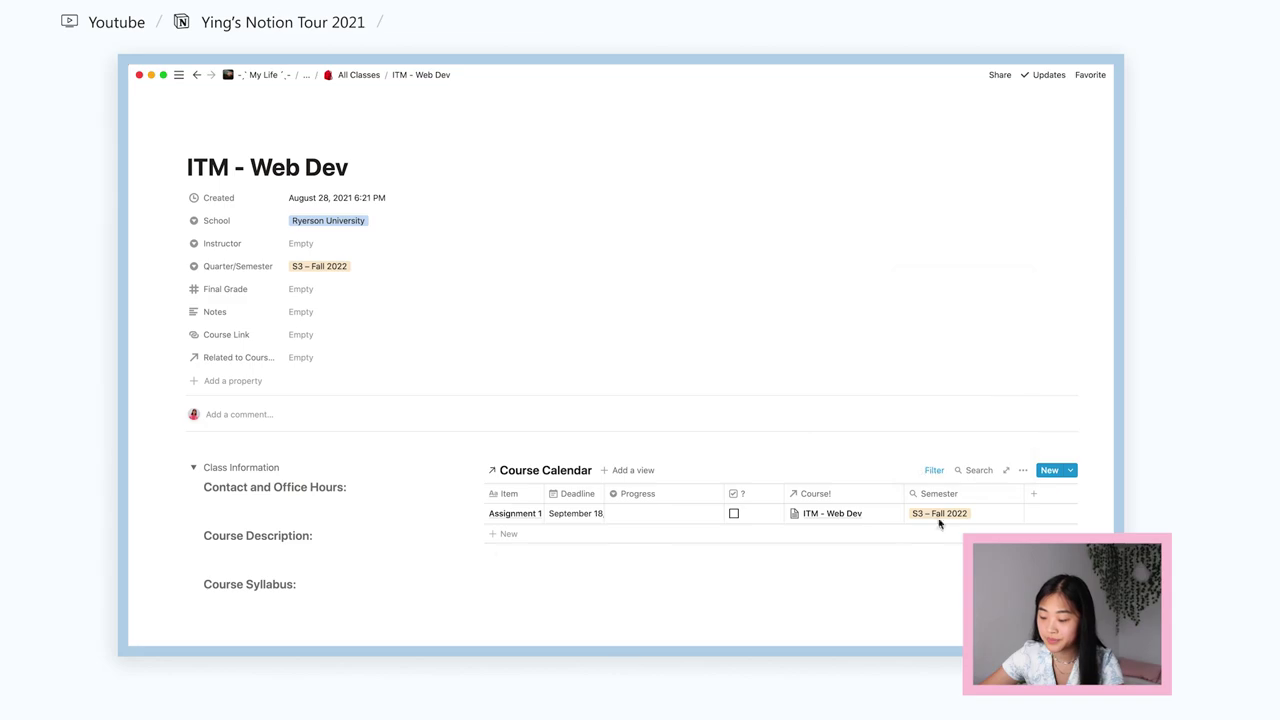
click(806, 516)
click(718, 553)
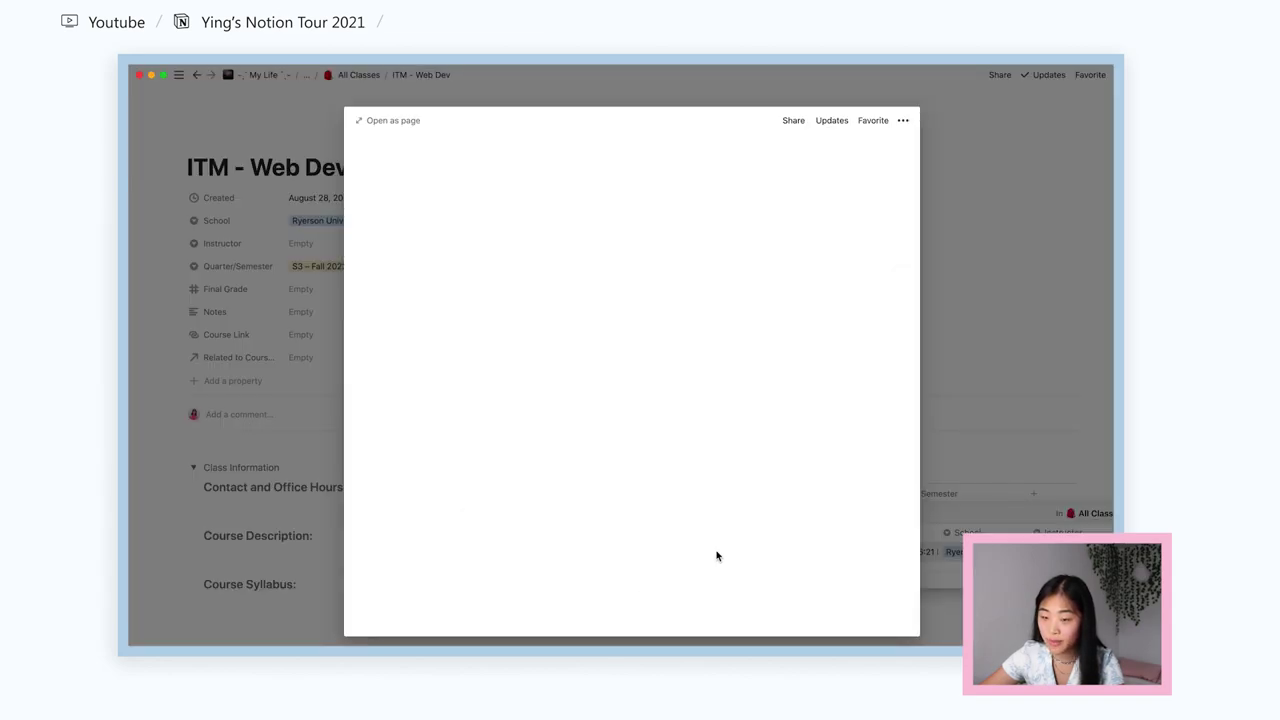
scroll(717, 555, down, 2)
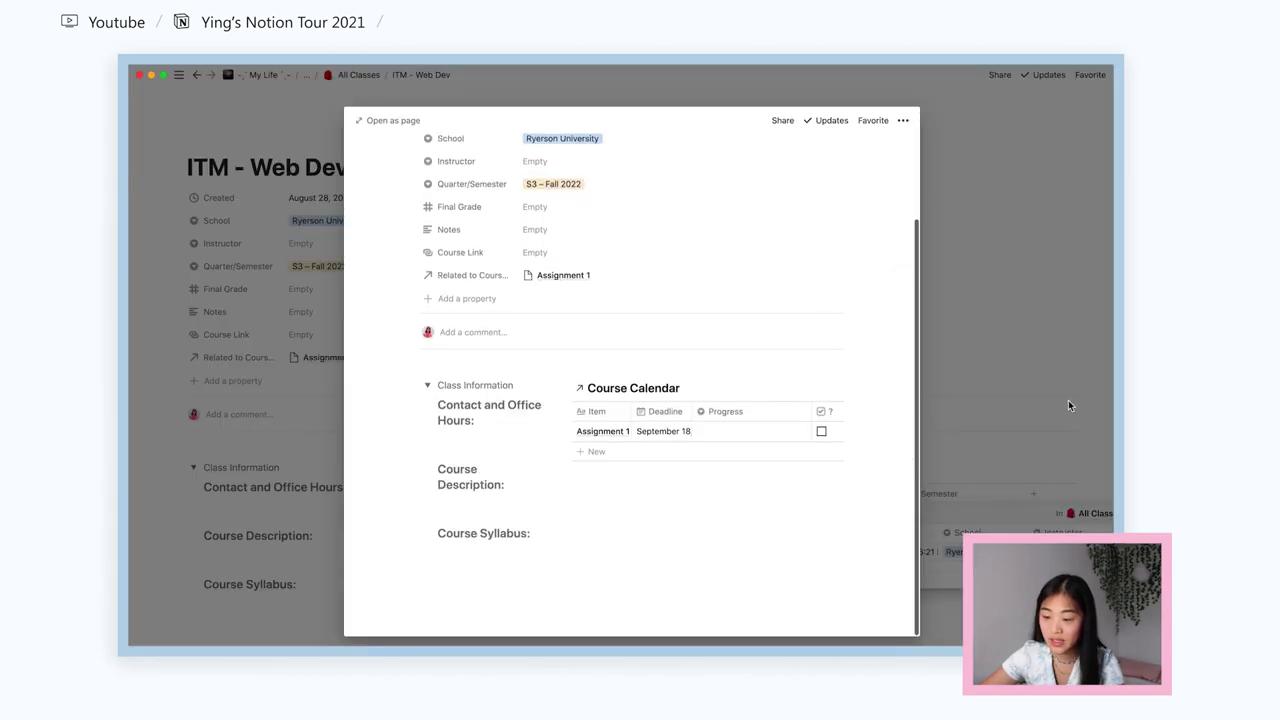
click(1014, 443)
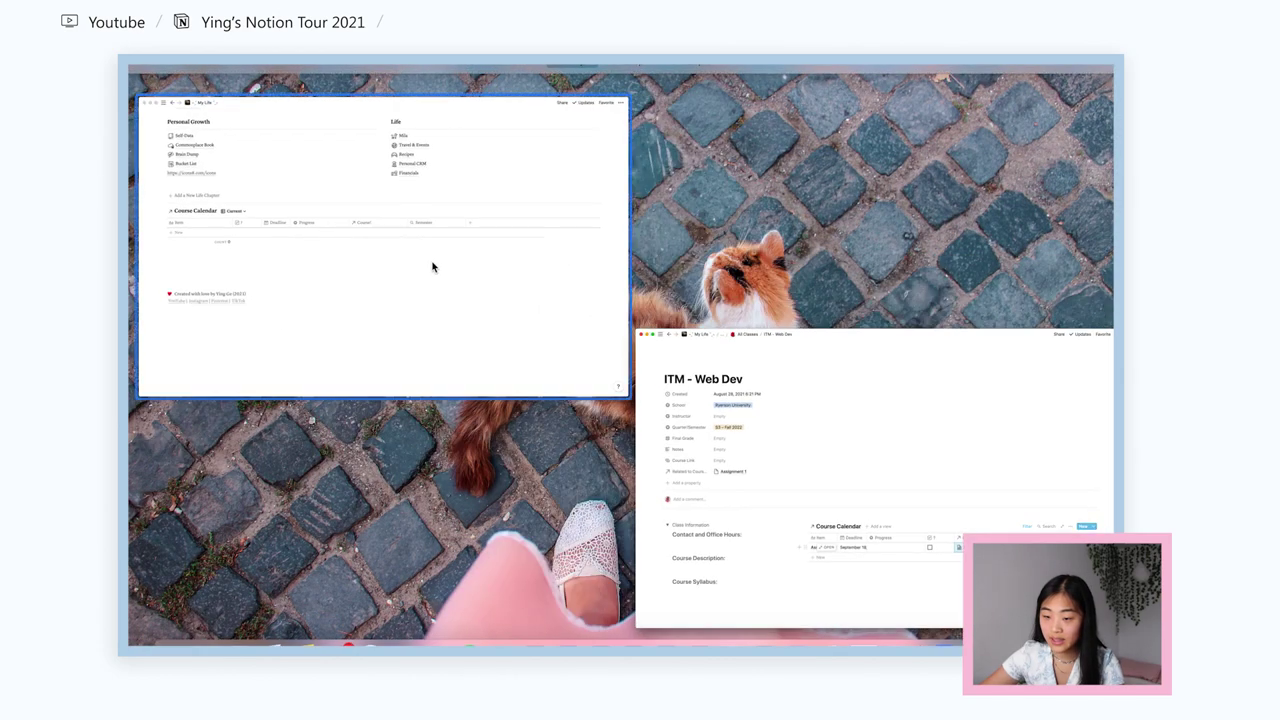
Switch the My Life page's Course Calendar to Calendar view and browse to the month after August 2021
scroll(443, 483, up, 1)
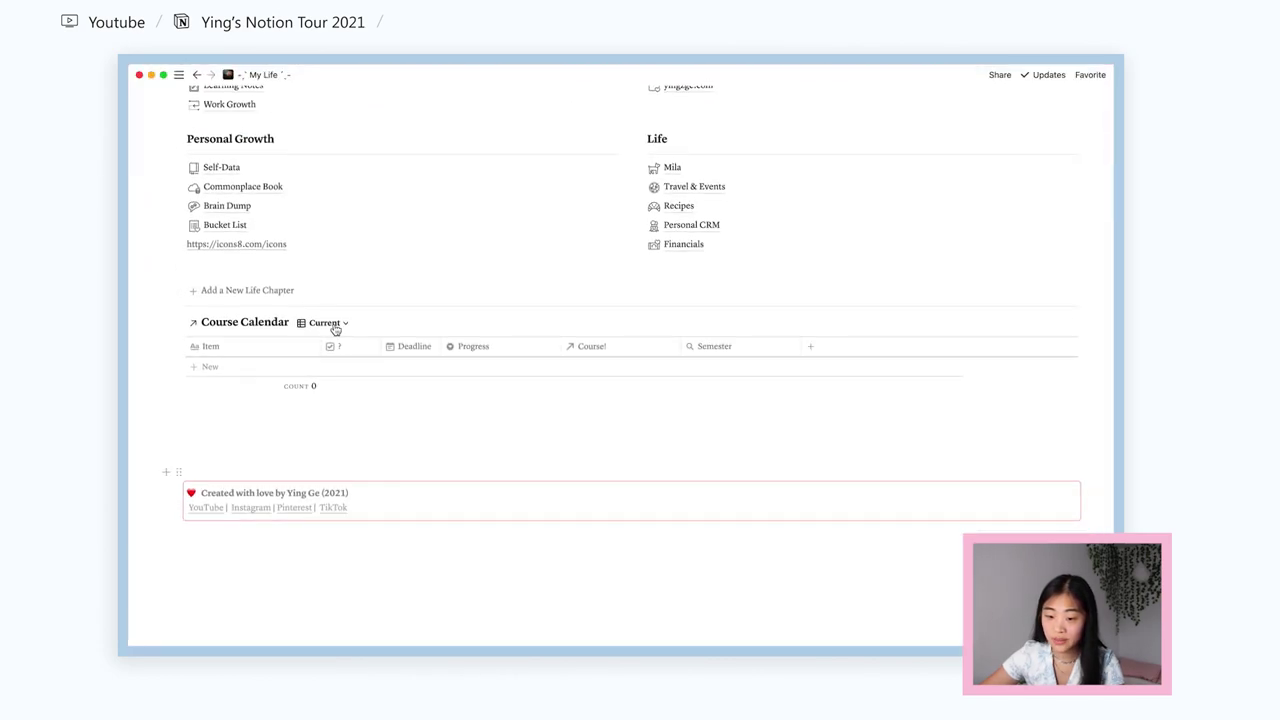
click(332, 322)
click(282, 385)
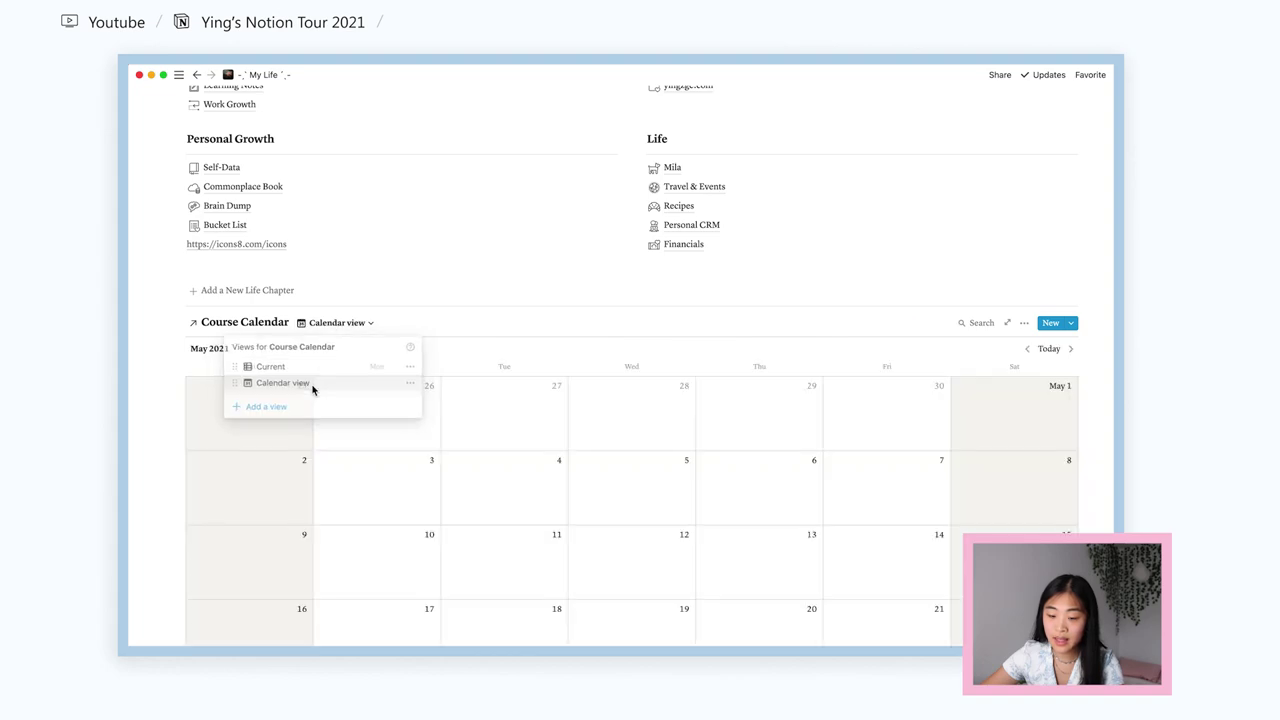
scroll(797, 472, down, 3)
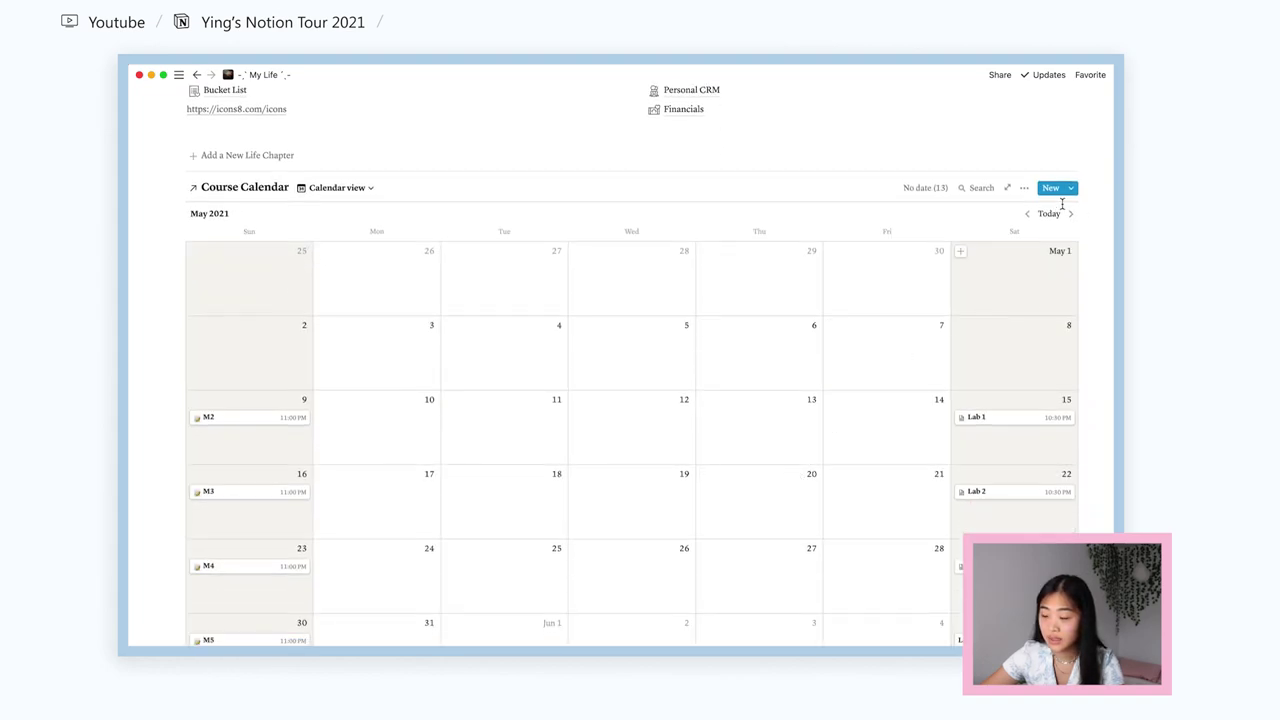
click(1070, 214)
click(1070, 214)
click(1048, 215)
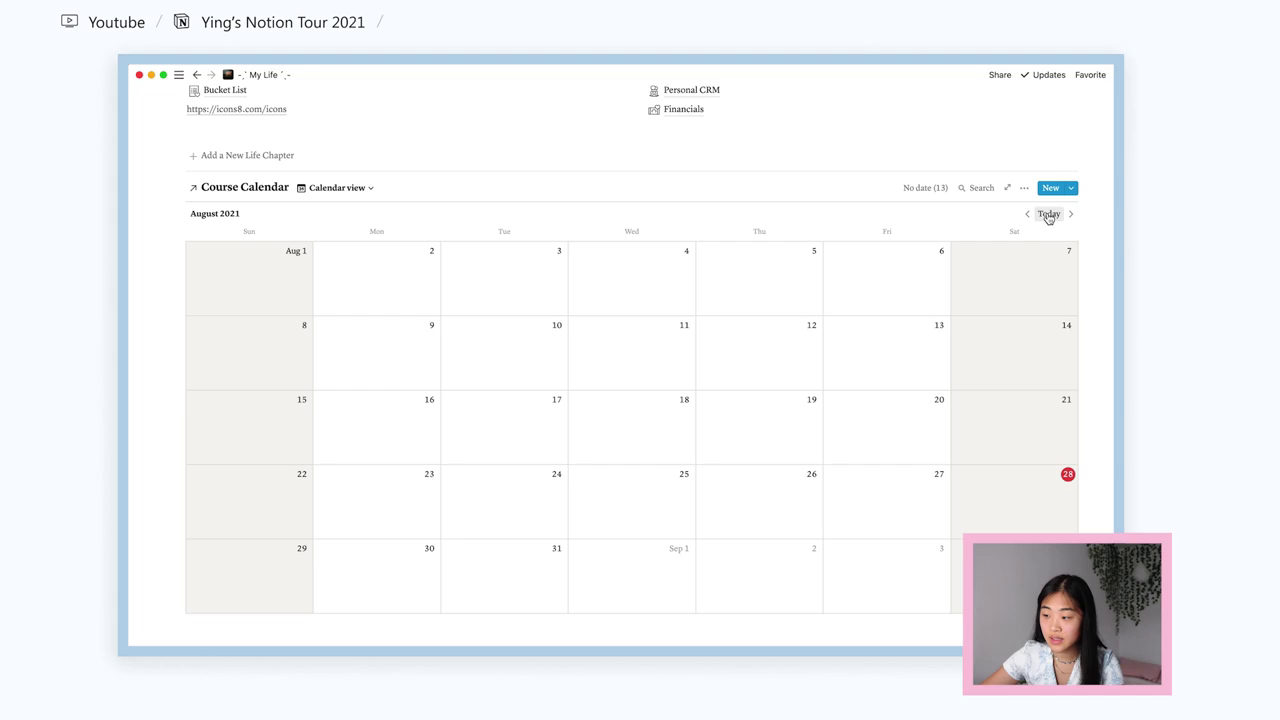
click(1070, 214)
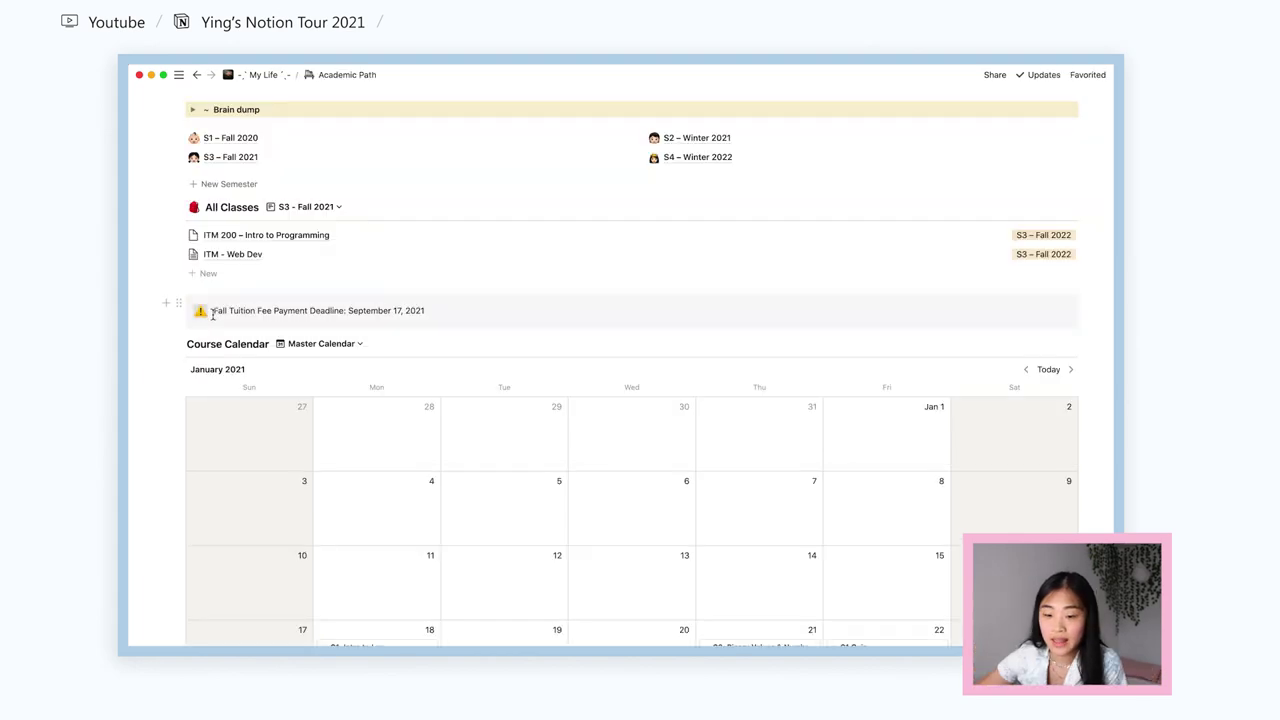
Look over the Academic Path page's tuition payment deadline callout, class list and Course Calendar in the Master Calendar view
drag(214, 312, 474, 309)
click(474, 309)
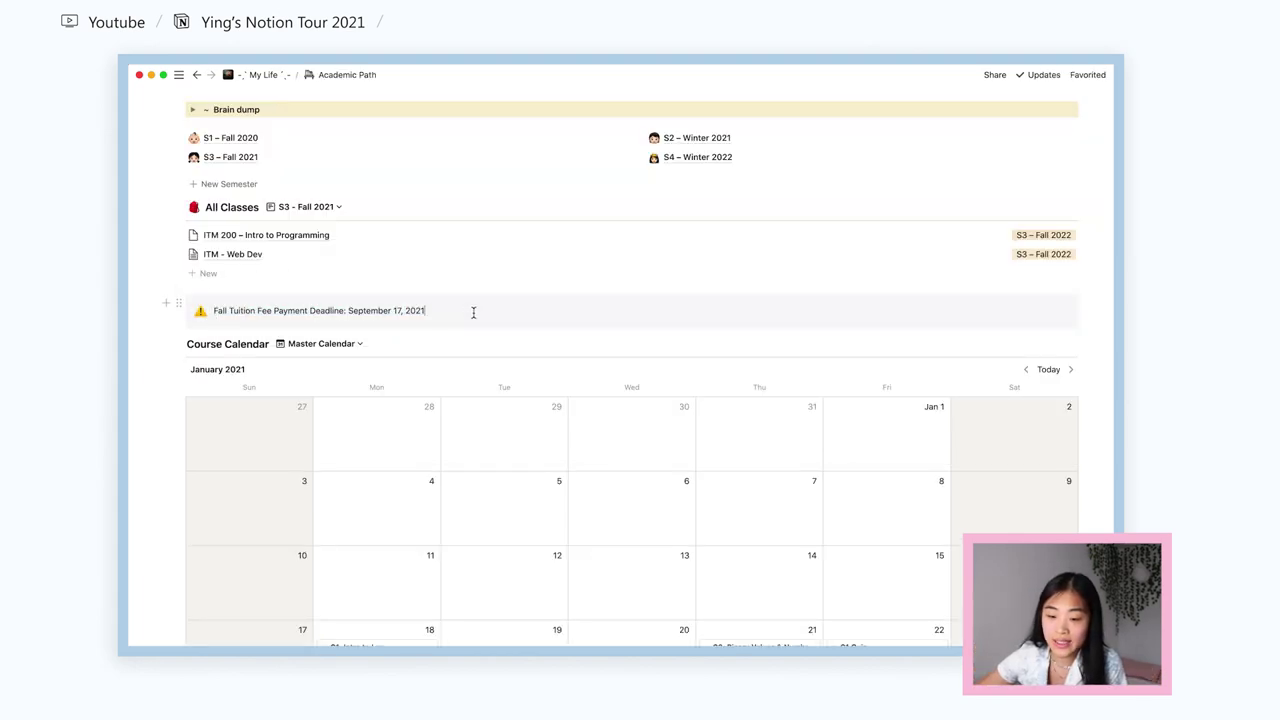
scroll(351, 349, down, 2)
scroll(351, 349, down, 1)
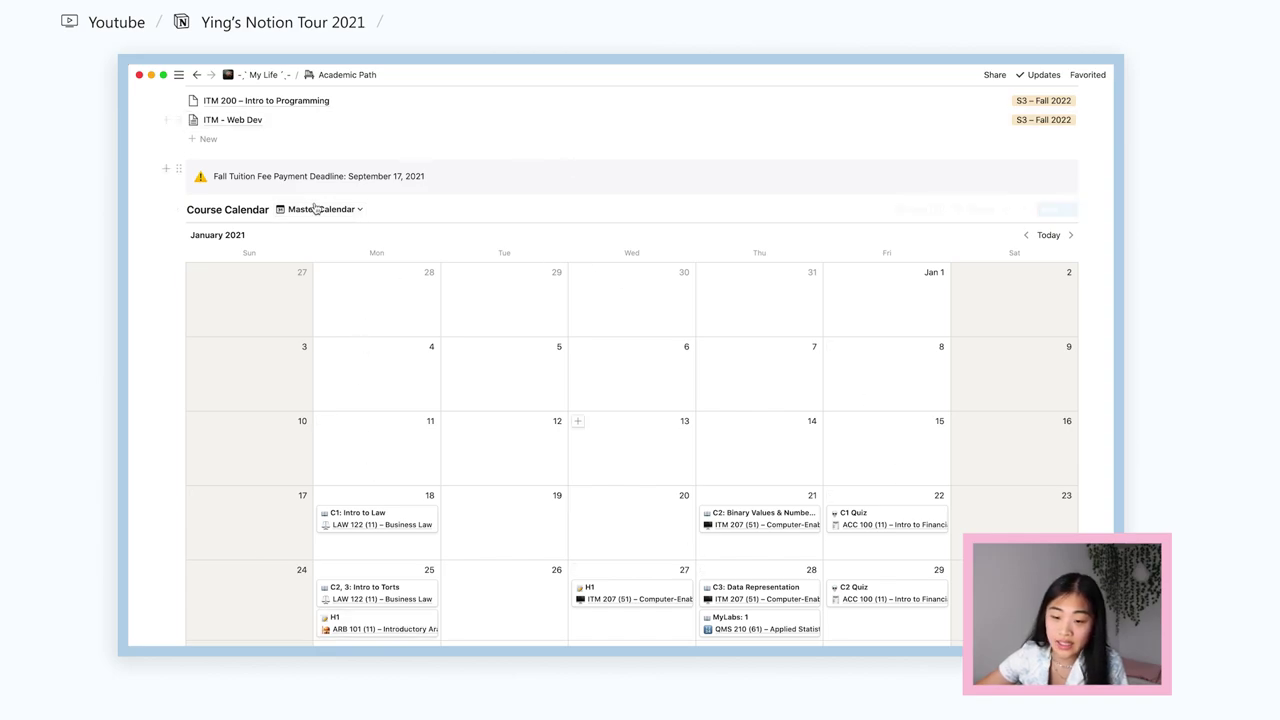
scroll(310, 208, up, 3)
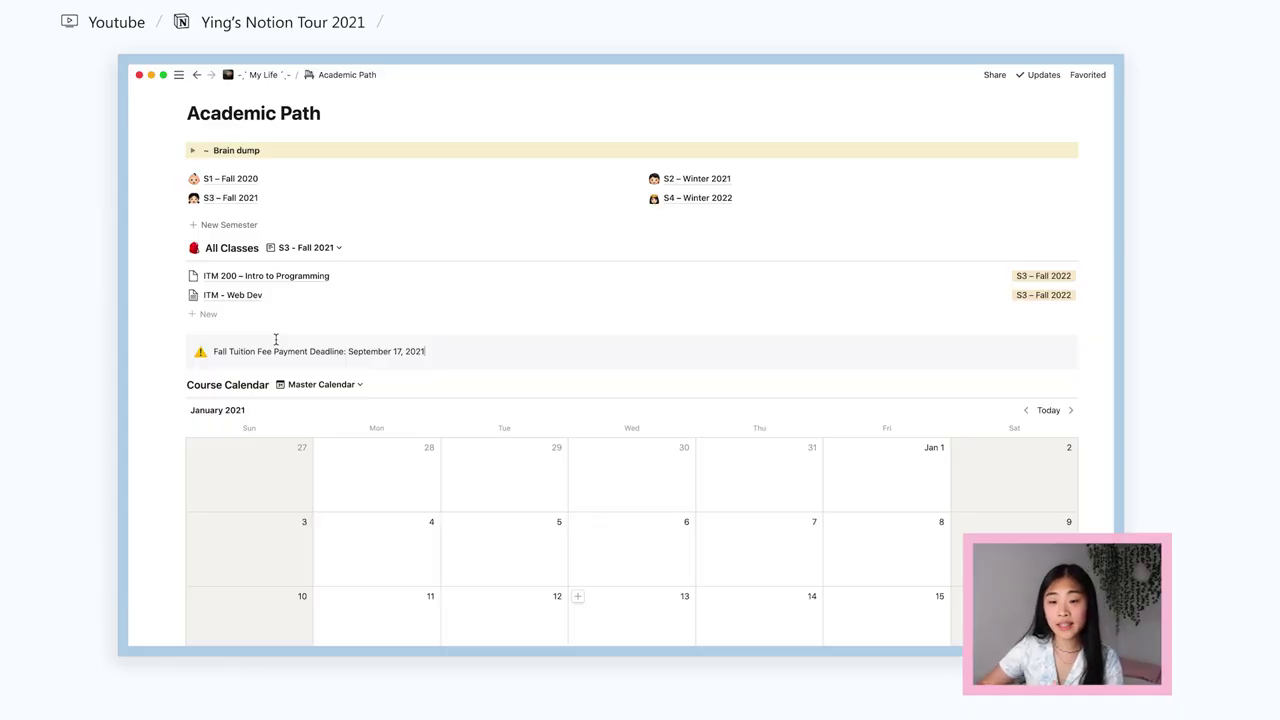
scroll(276, 340, up, 1)
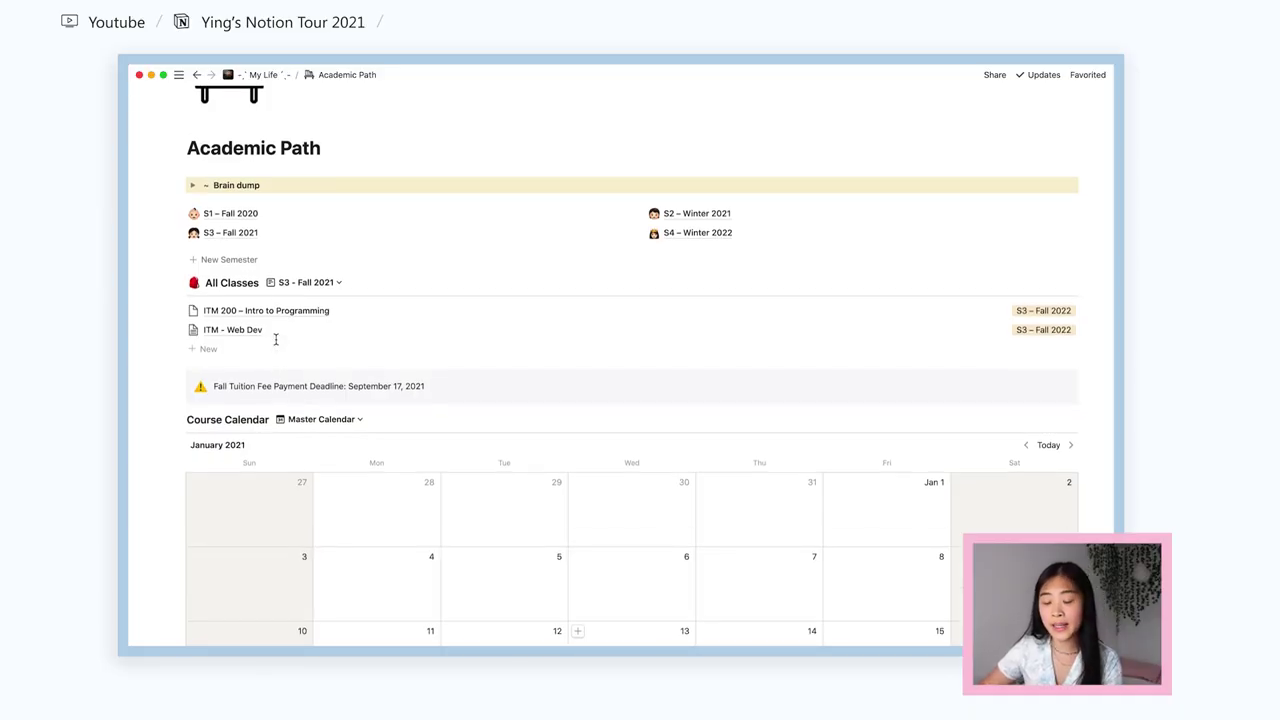
scroll(276, 340, up, 1)
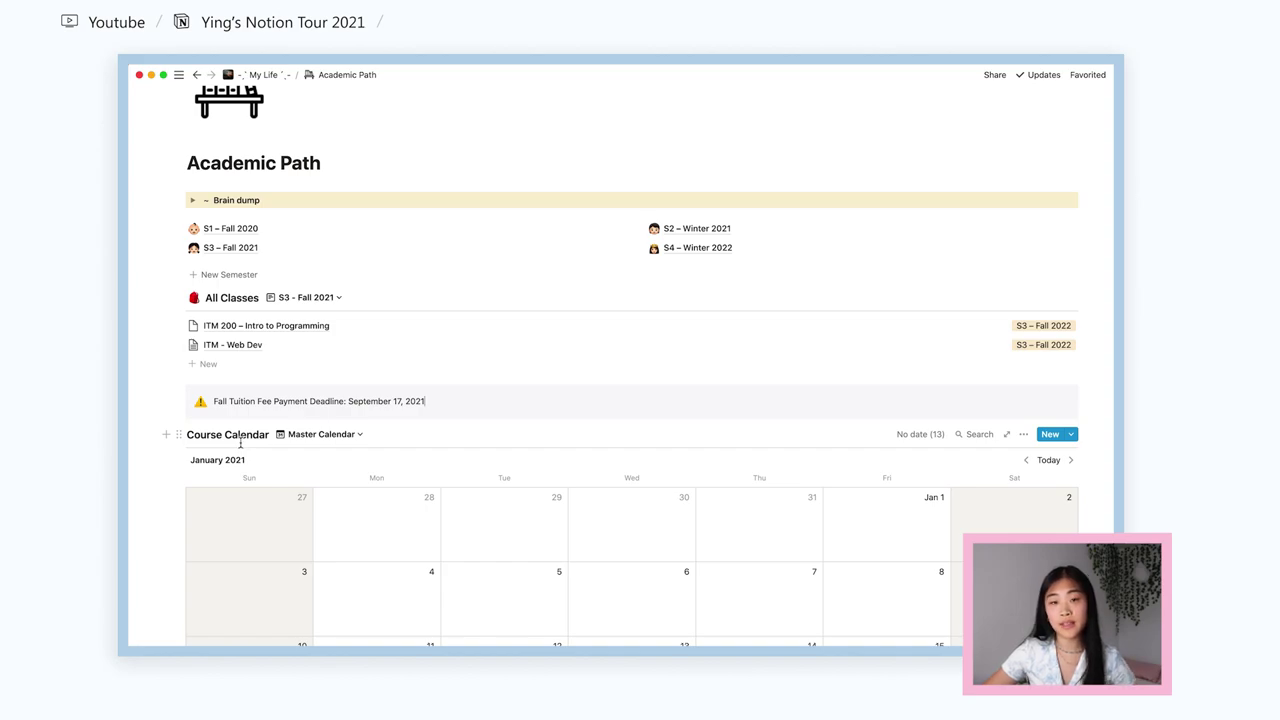
scroll(240, 444, up, 1)
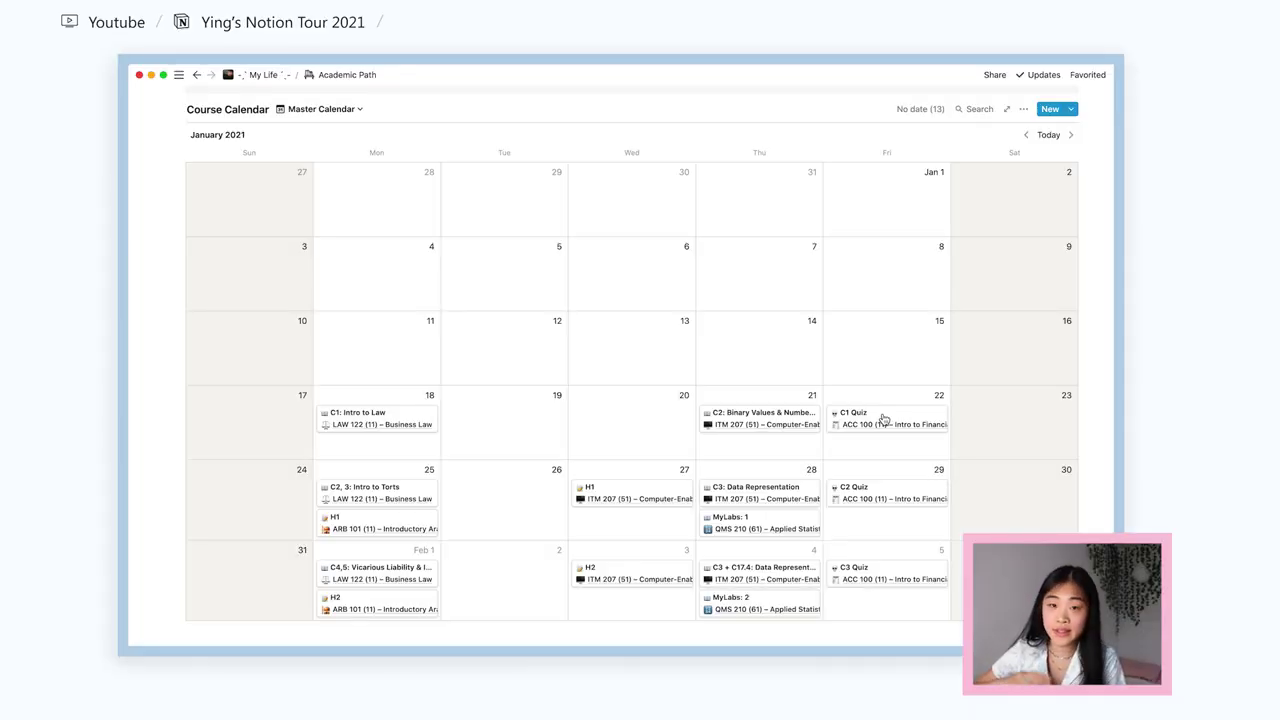
Review the Academic Path page's Resources section and compare the BTM – Me and BTM – Normal course lists by semester
scroll(883, 418, down, 15)
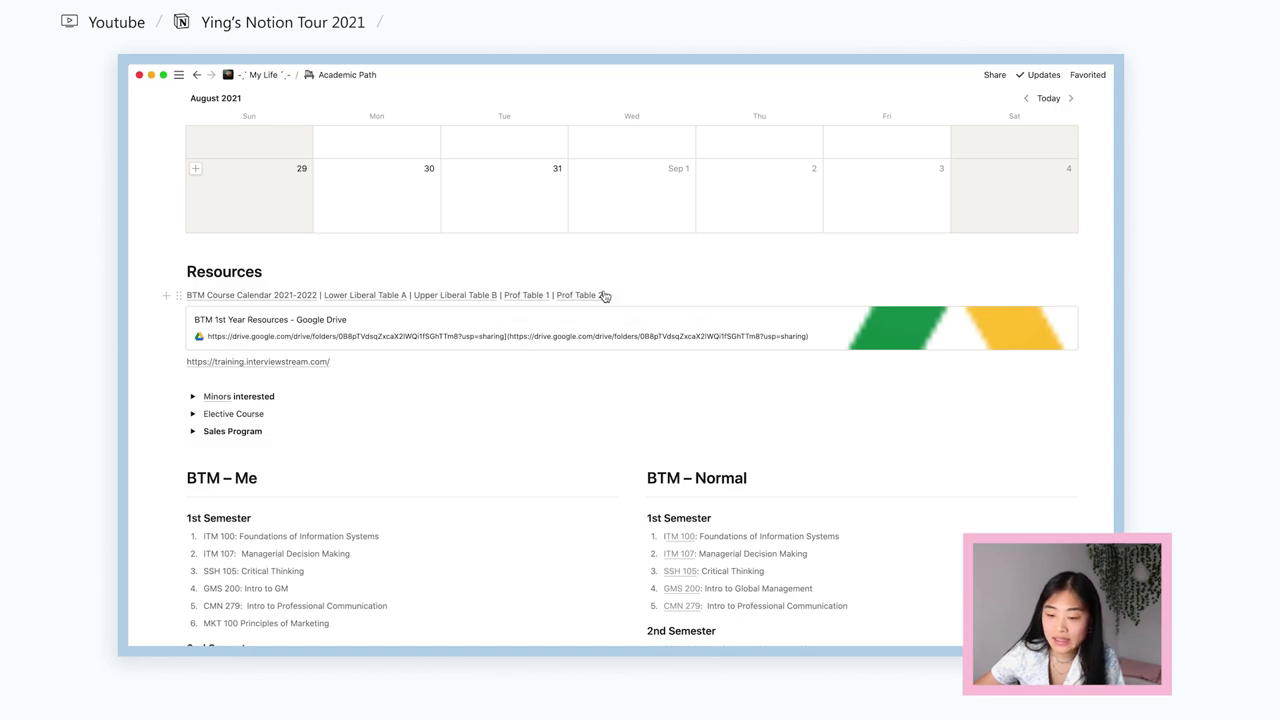
scroll(597, 394, down, 3)
scroll(192, 268, down, 1)
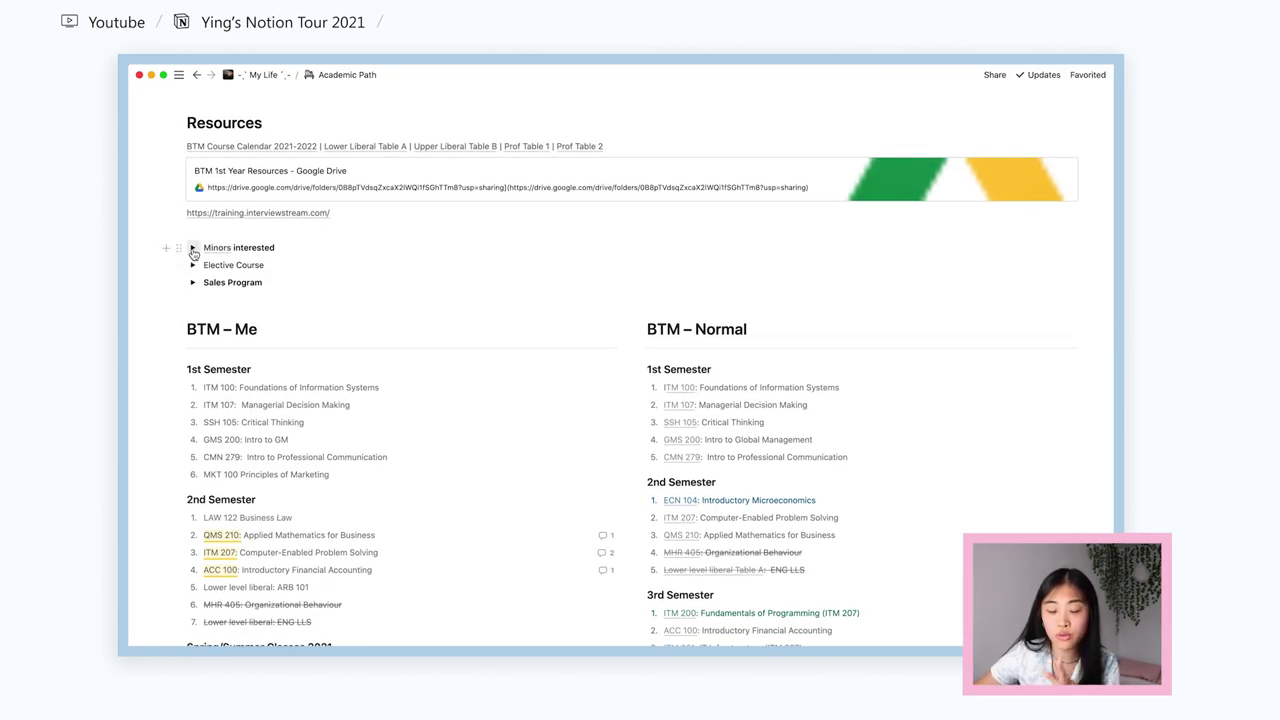
scroll(520, 300, down, 5)
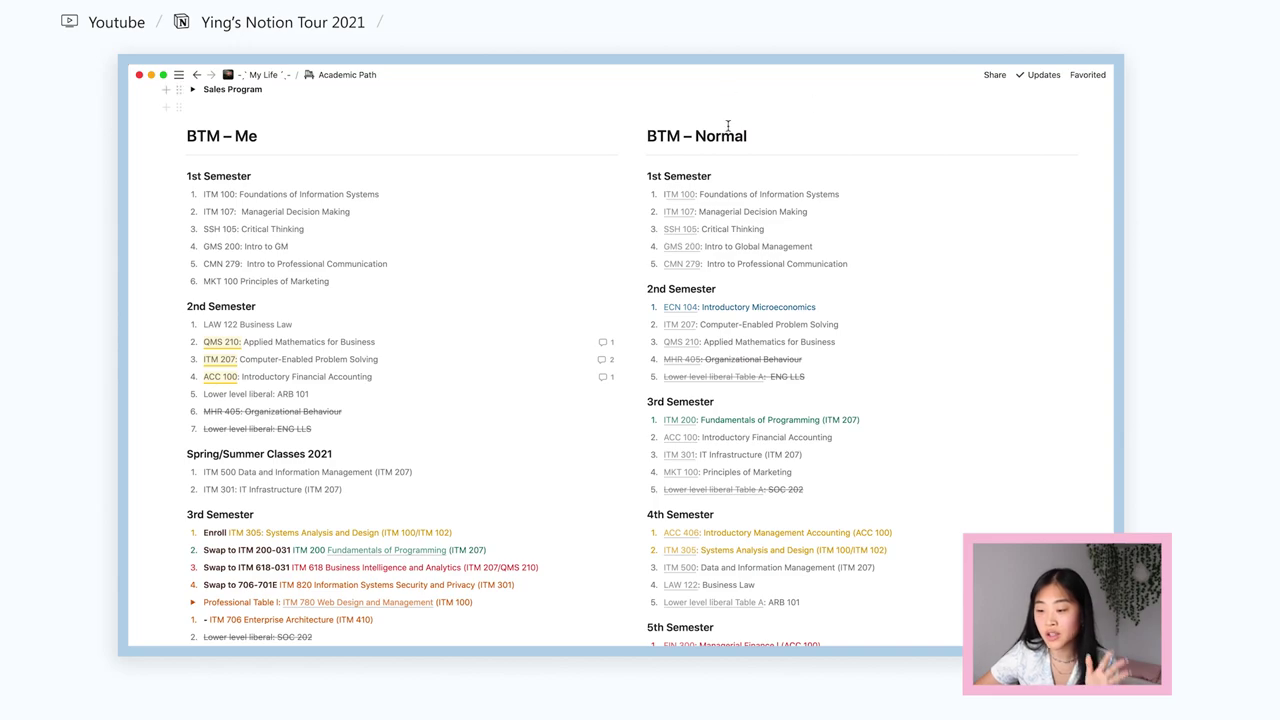
scroll(755, 530, down, 1)
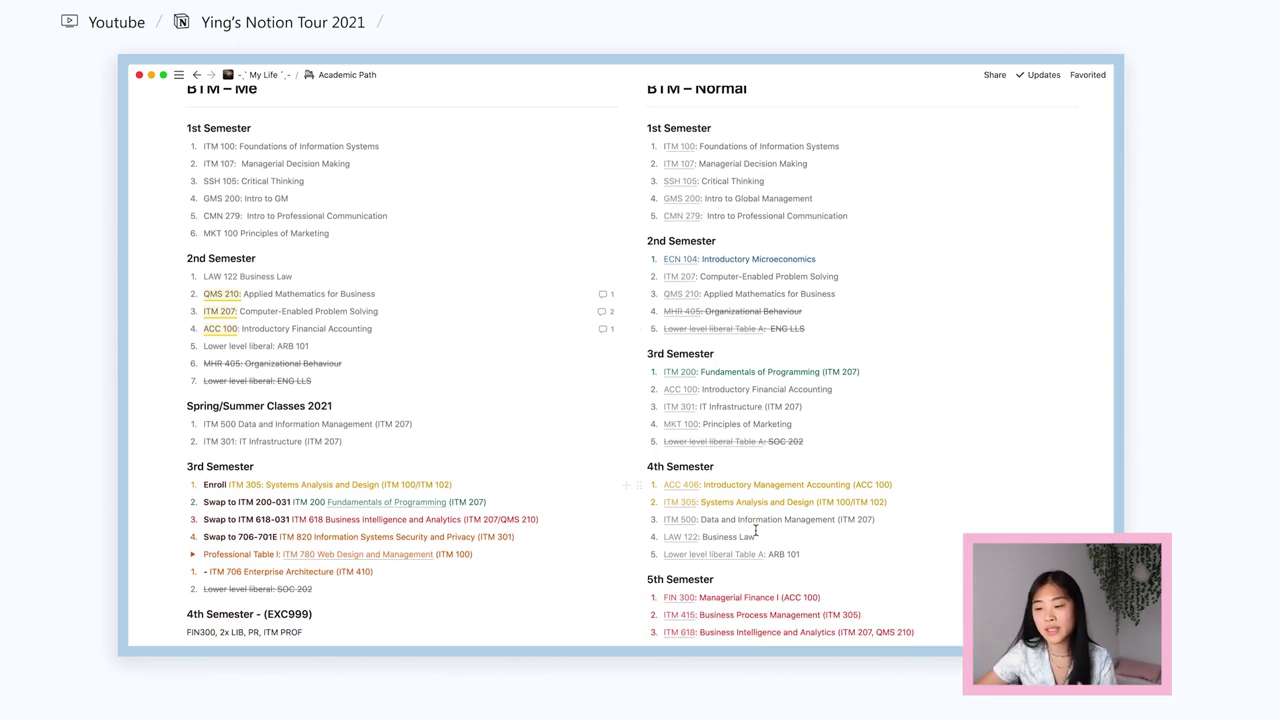
scroll(755, 530, up, 1)
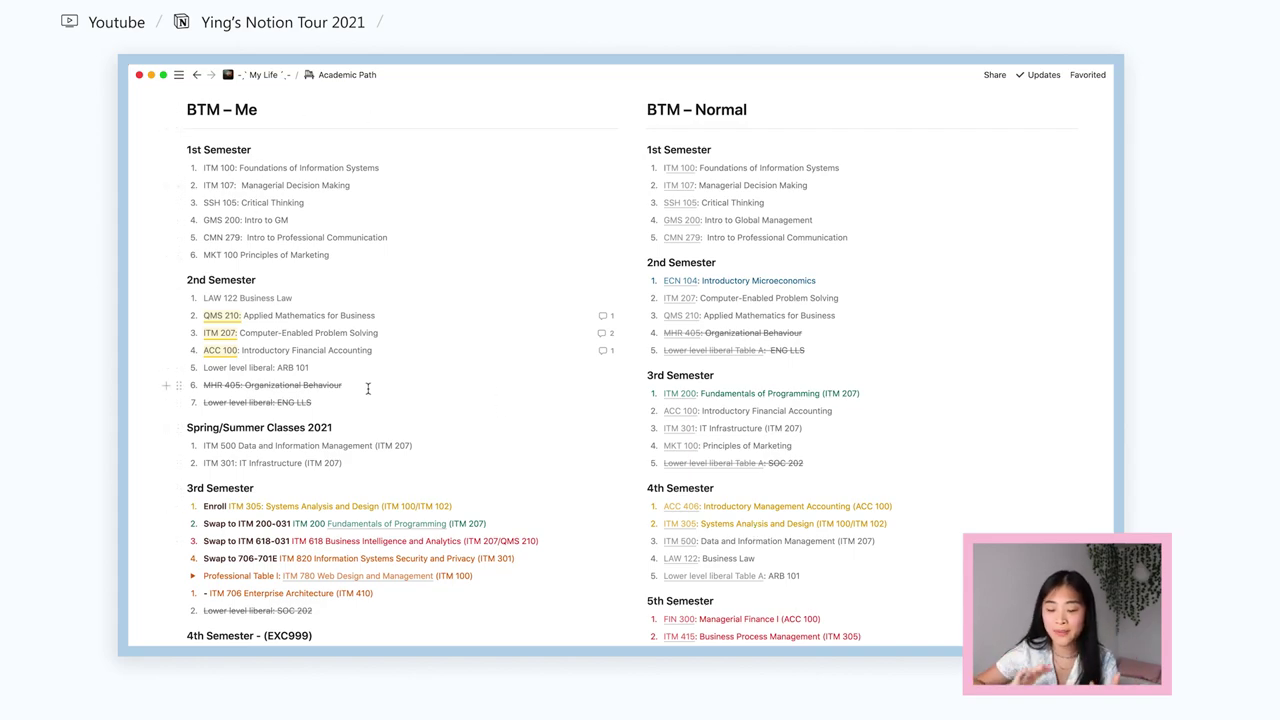
scroll(367, 389, down, 2)
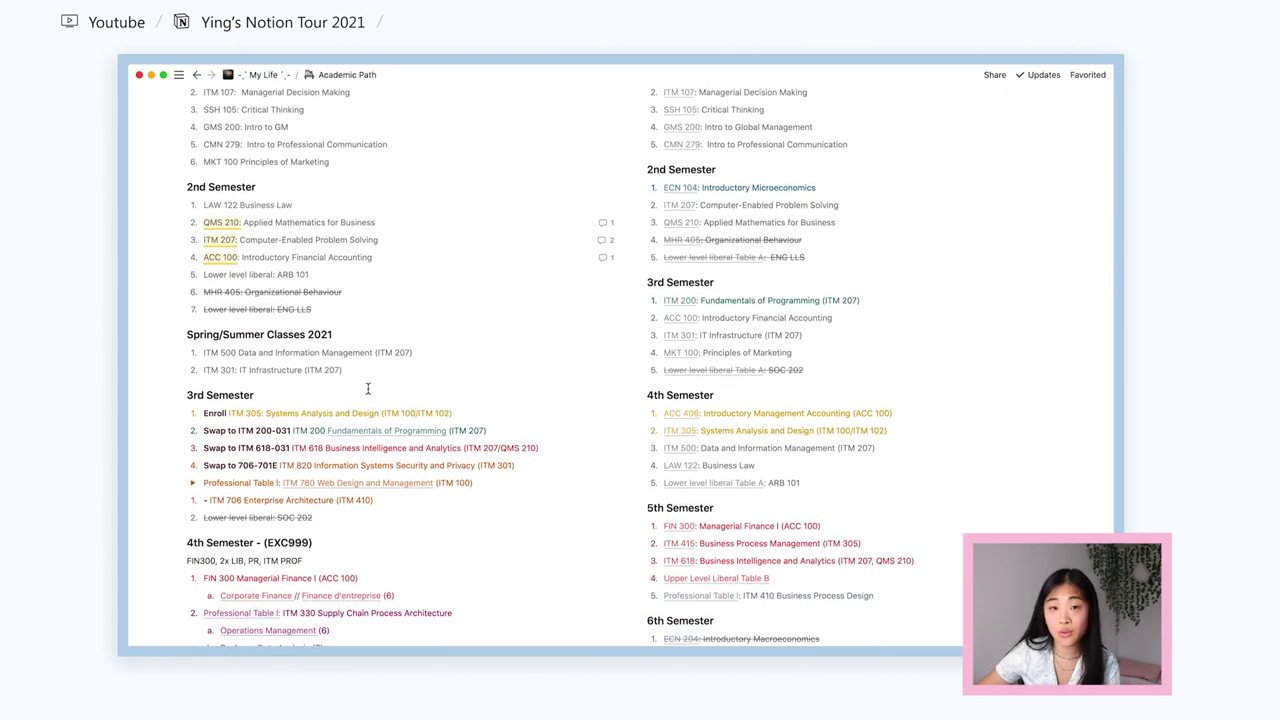
drag(363, 380, 471, 386)
scroll(471, 386, up, 1)
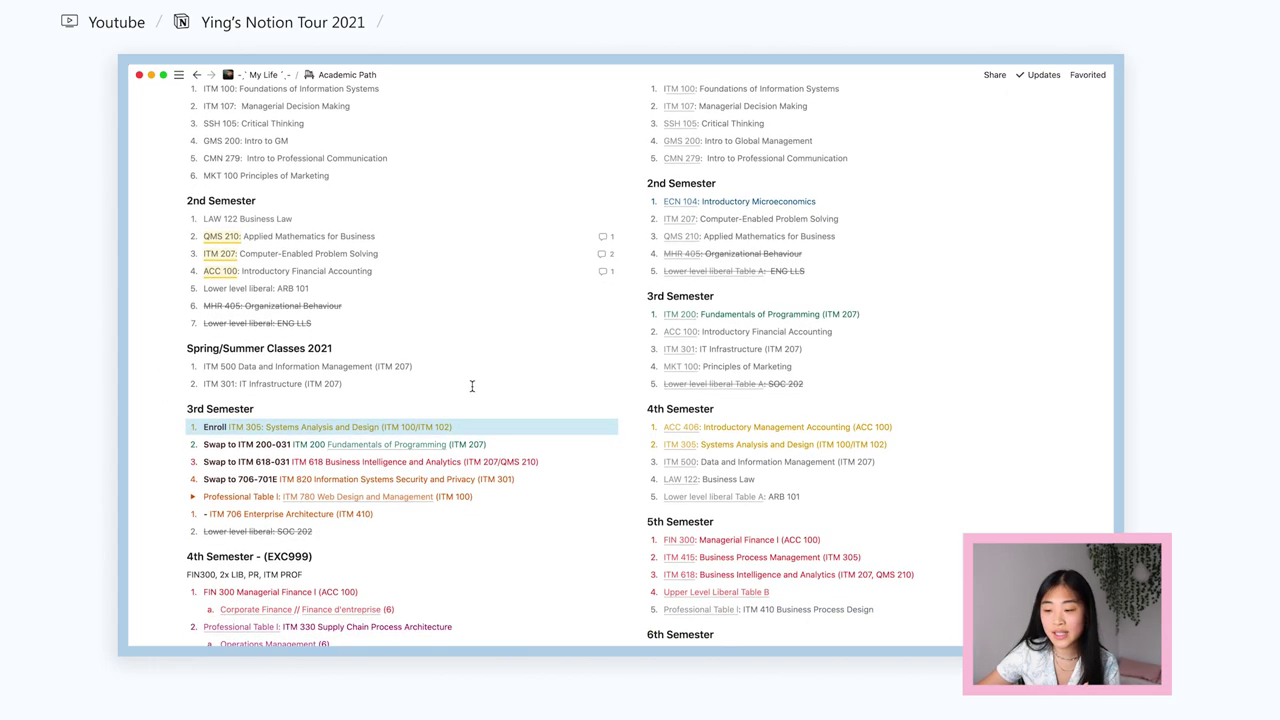